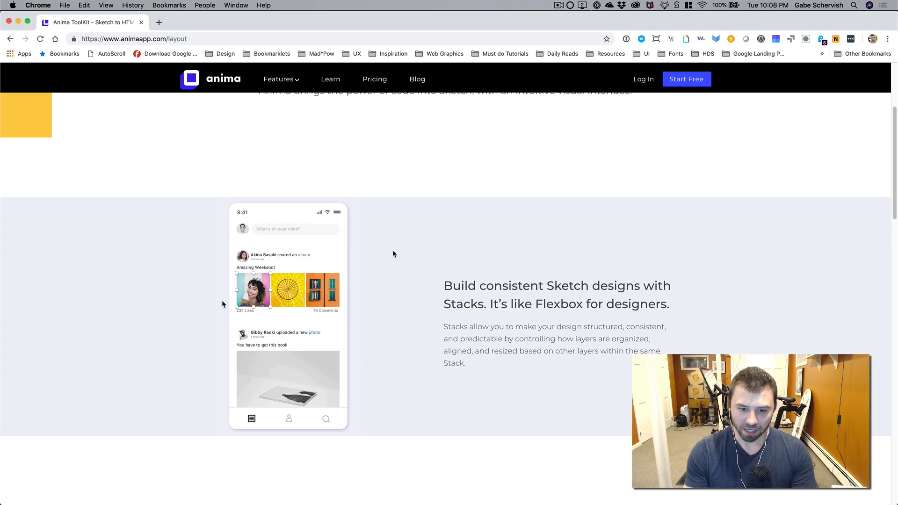
Switch to Sketch and examine the body content of the larger Article artboard, from the hero header through the following section.
key(super+Tab)
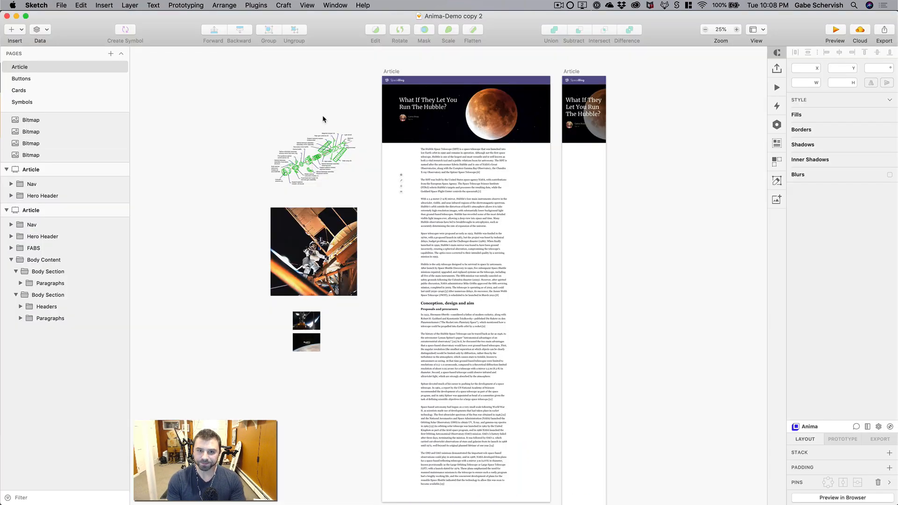
key(z)
drag(356, 72, 580, 246)
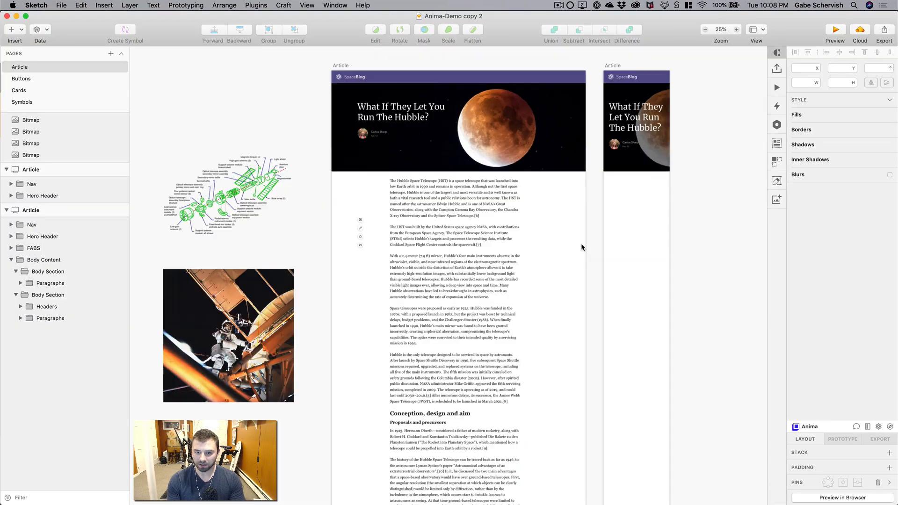
scroll(580, 247, down, 10)
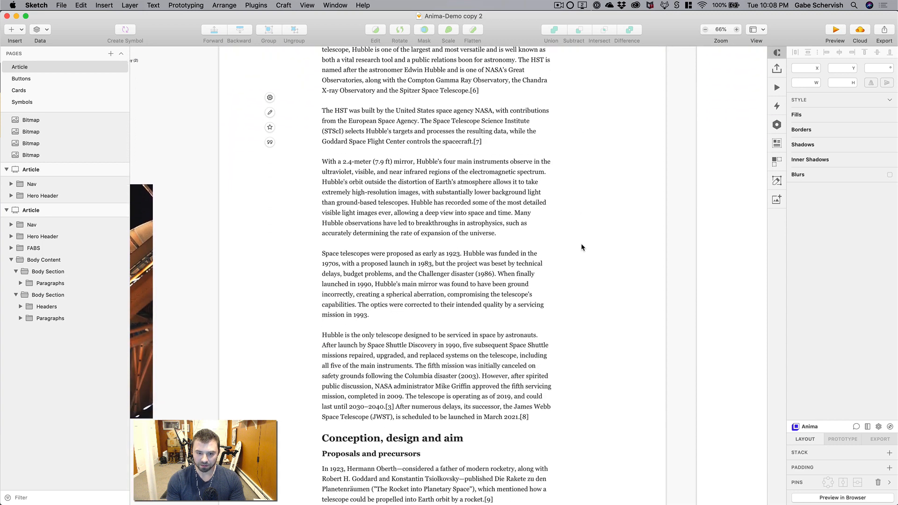
scroll(581, 245, down, 5)
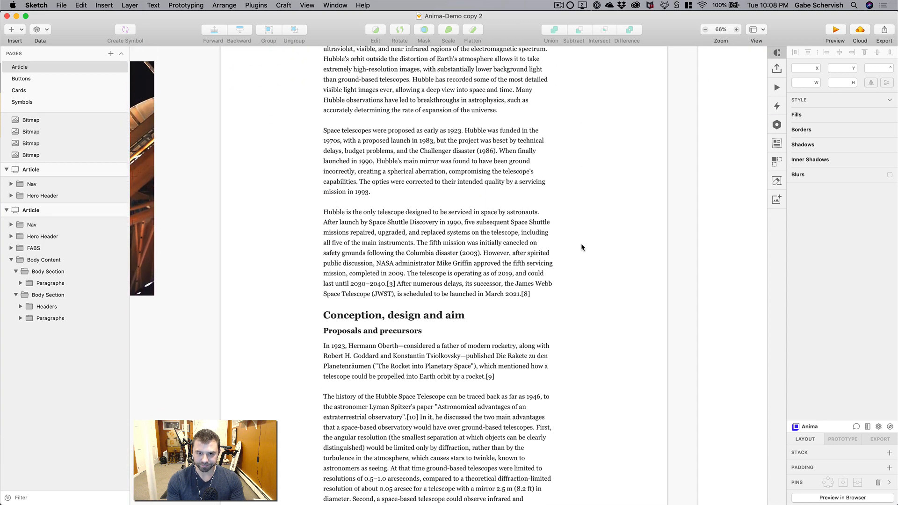
scroll(581, 243, up, 5)
click(425, 256)
scroll(424, 257, up, 5)
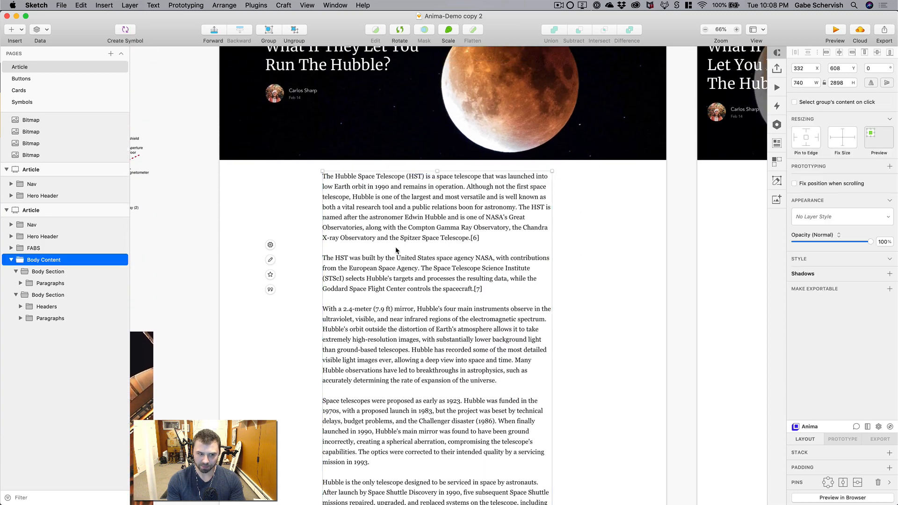
scroll(398, 248, down, 10)
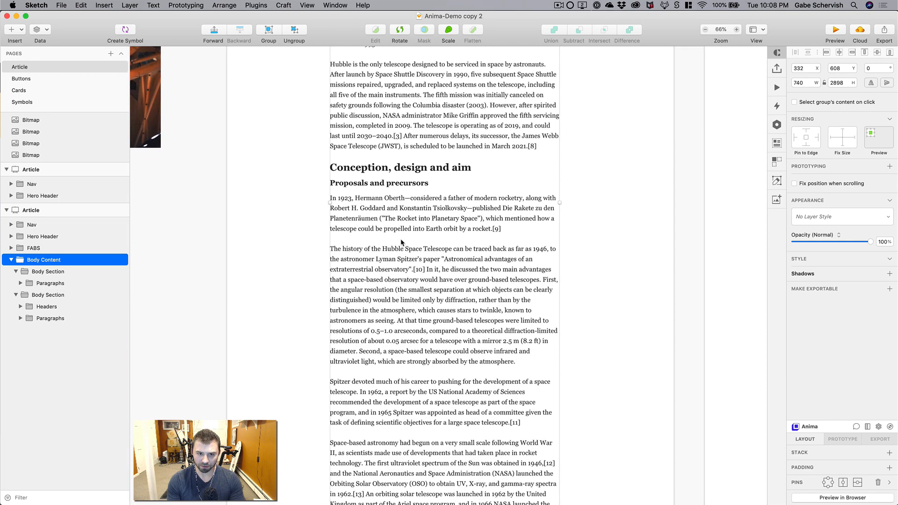
Examine how Body Content is grouped into Body Sections, with their Headers and Paragraphs groups and individual text layers.
super+click(374, 170)
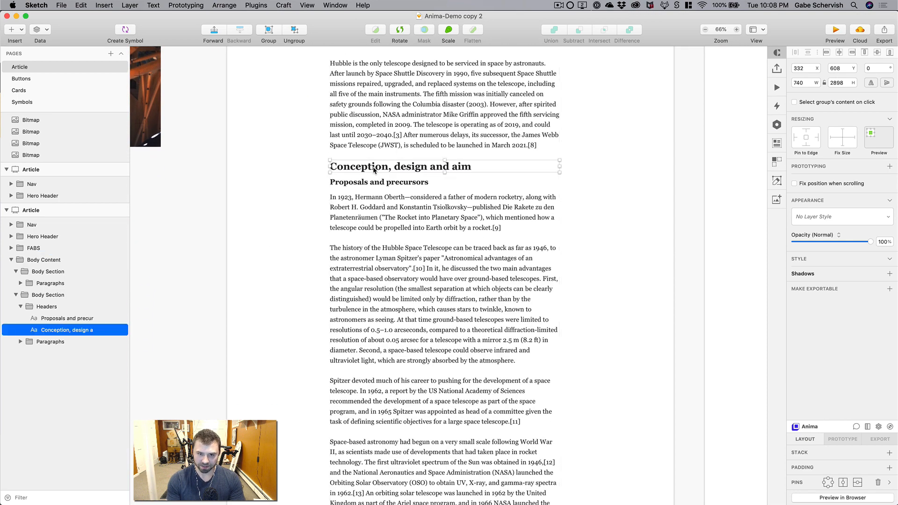
scroll(366, 183, up, 10)
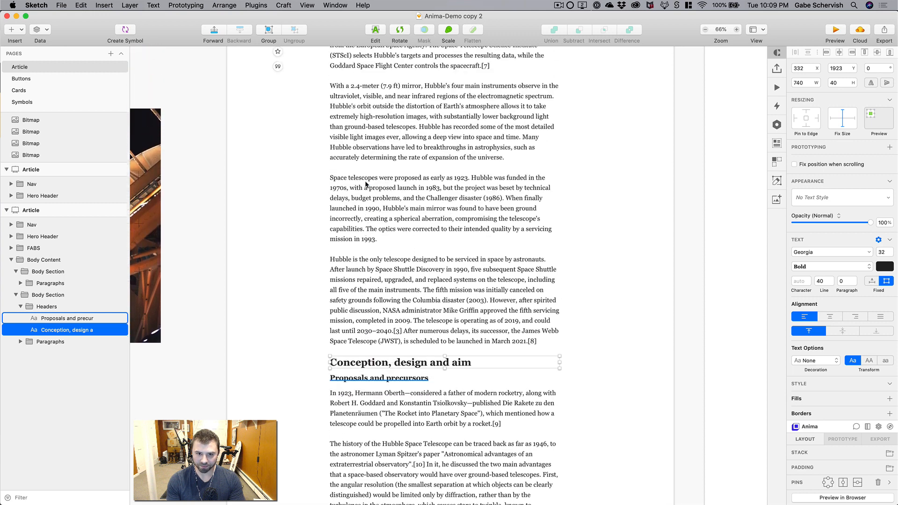
super+click(366, 184)
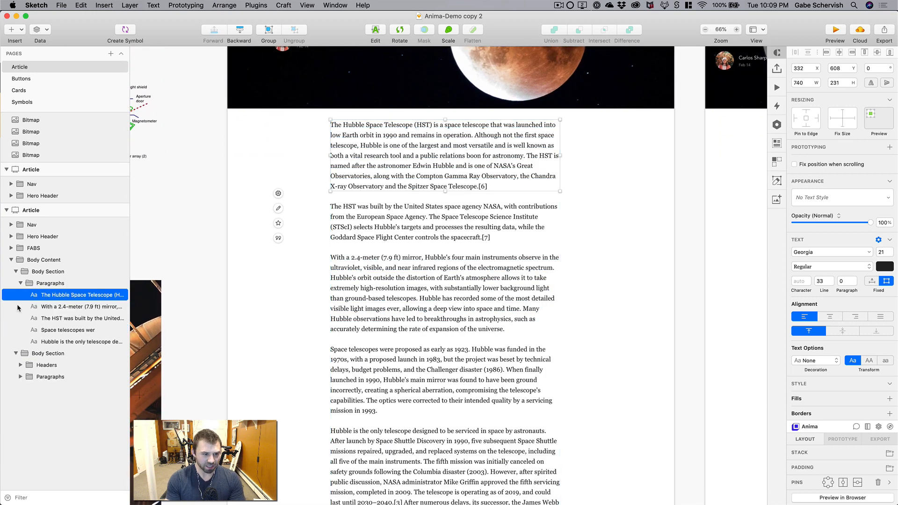
click(20, 284)
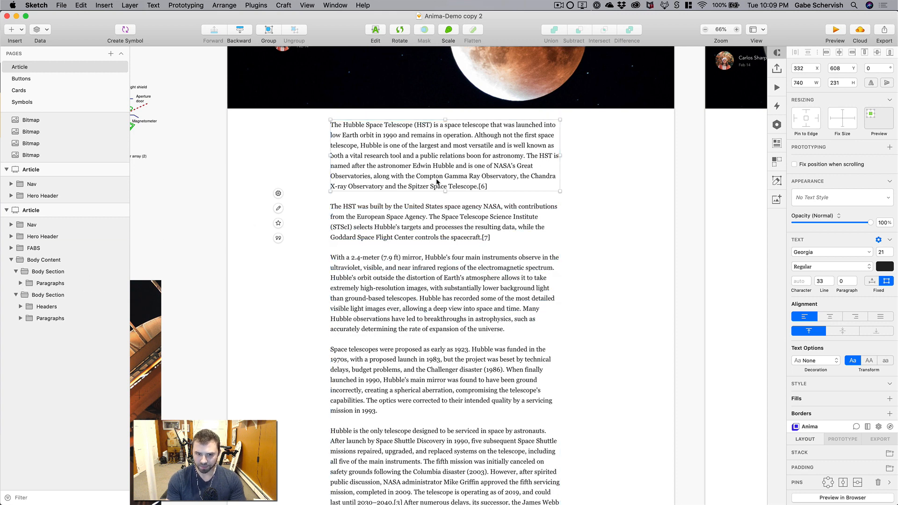
click(412, 219)
click(413, 178)
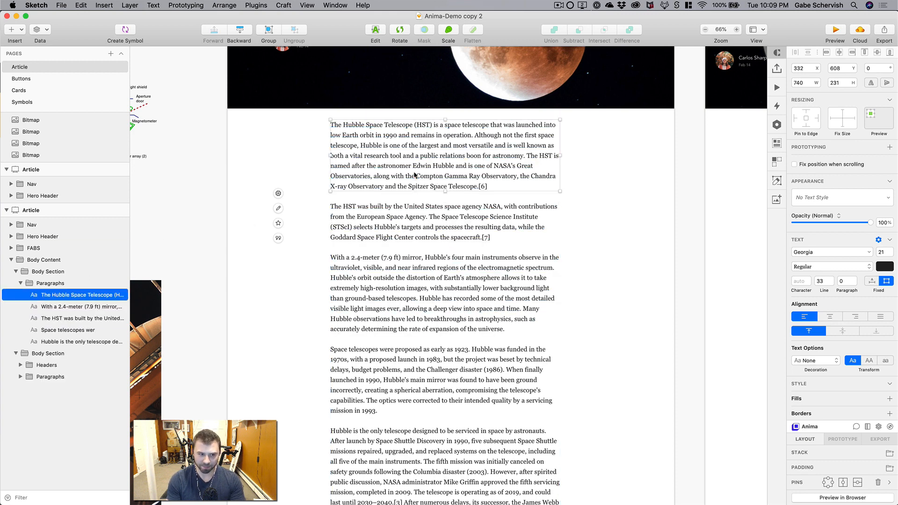
click(21, 283)
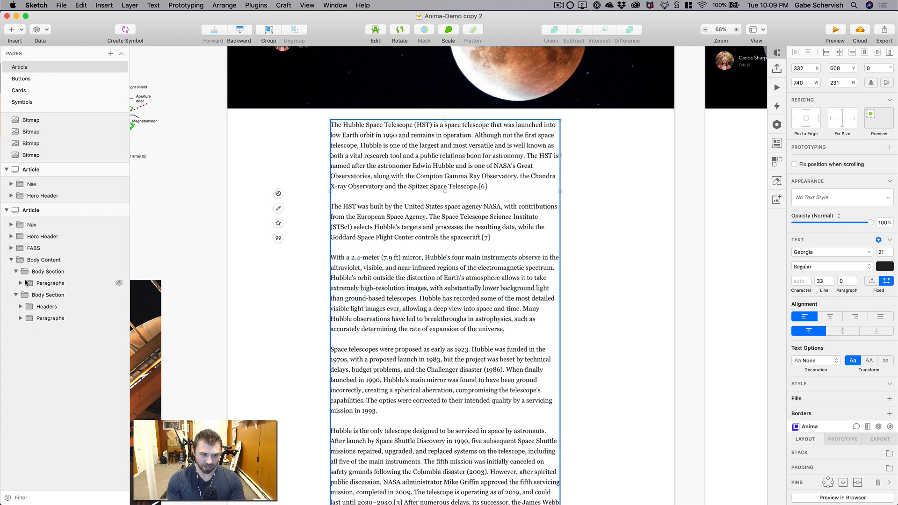
click(39, 275)
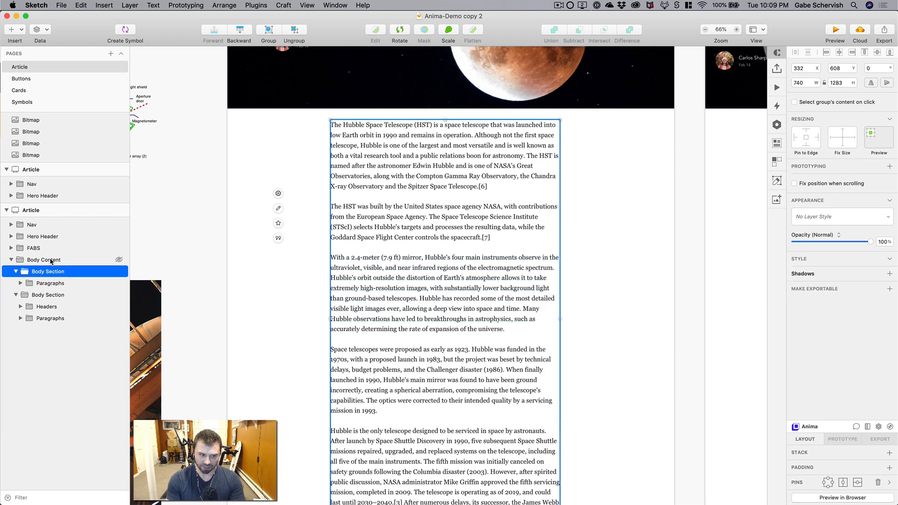
click(51, 260)
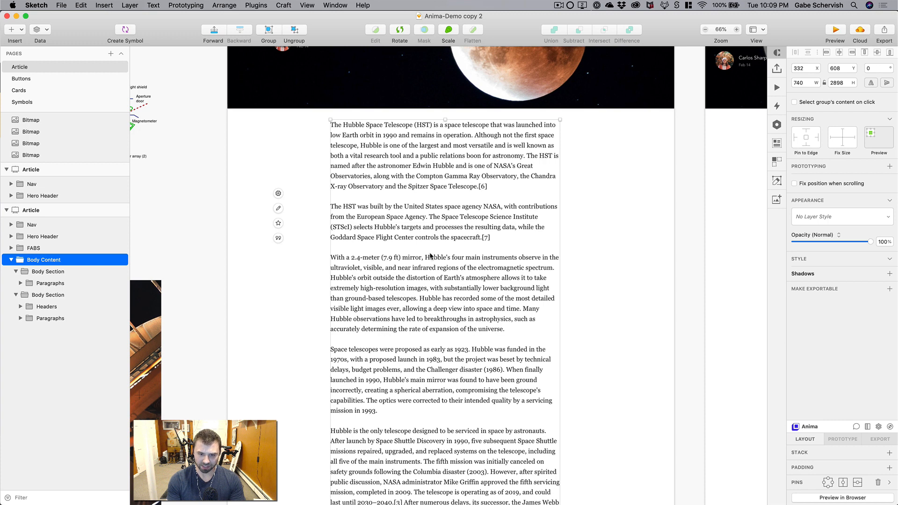
scroll(431, 256, down, 15)
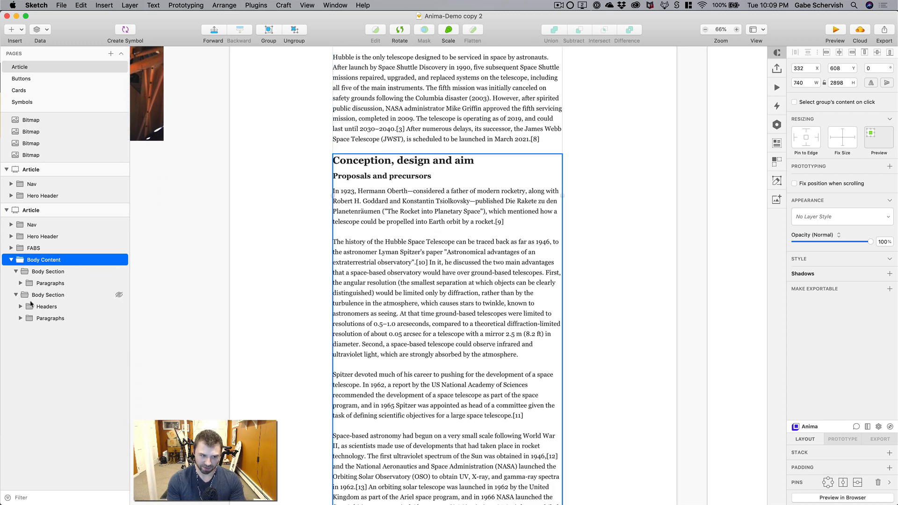
click(32, 306)
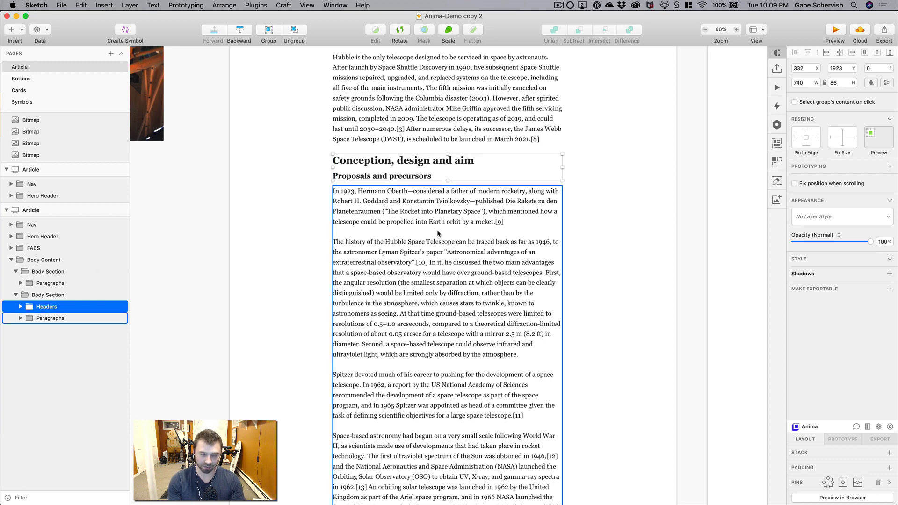
scroll(409, 215, up, 15)
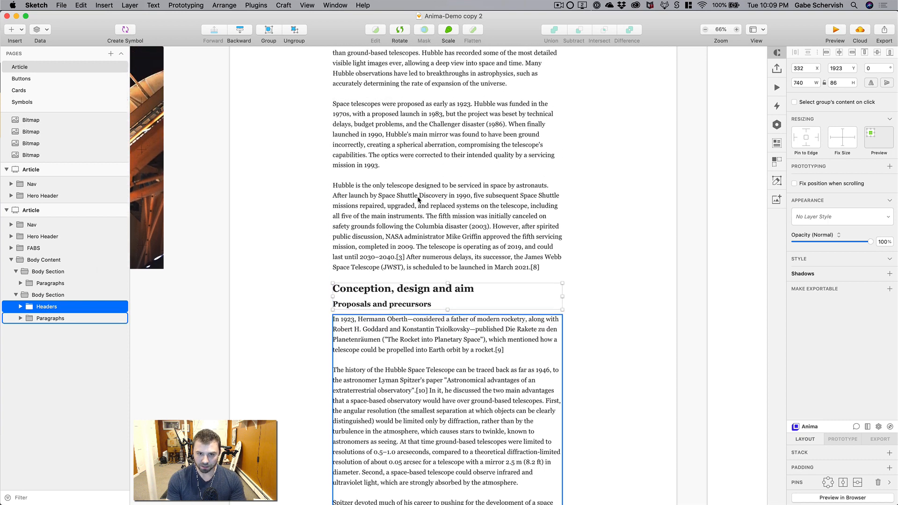
Turn the Paragraphs group of the first Body Section into an Anima stack.
key(super+minus)
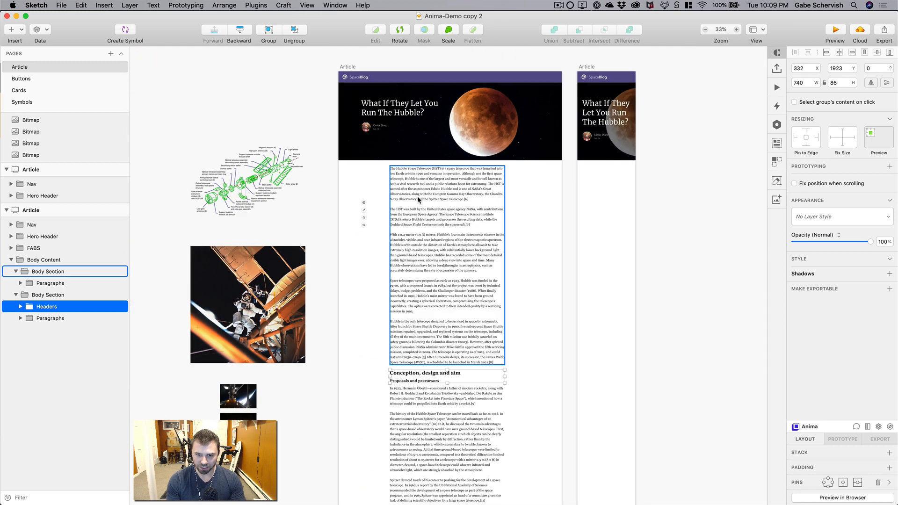
click(420, 212)
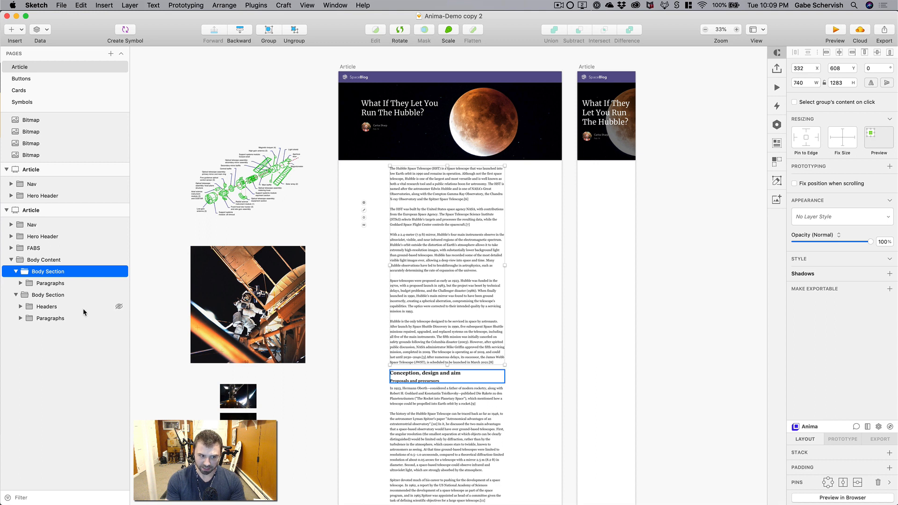
click(53, 283)
click(21, 284)
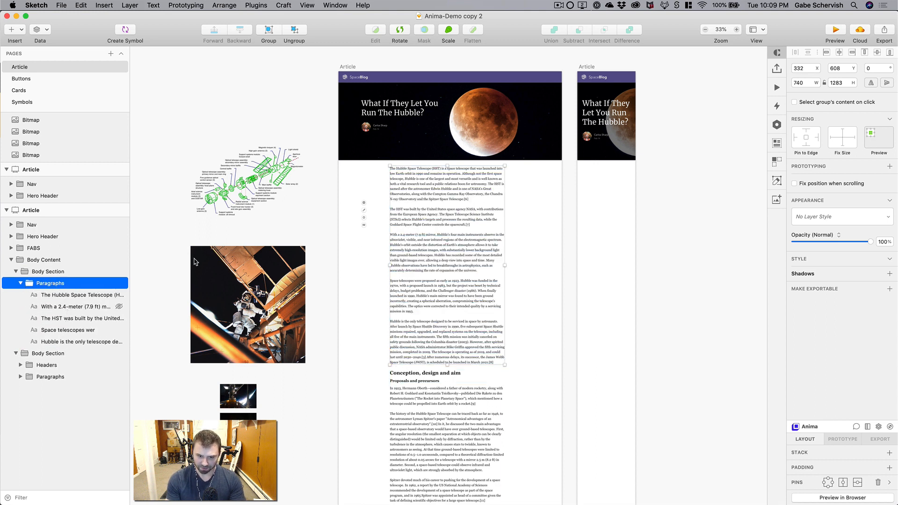
click(426, 337)
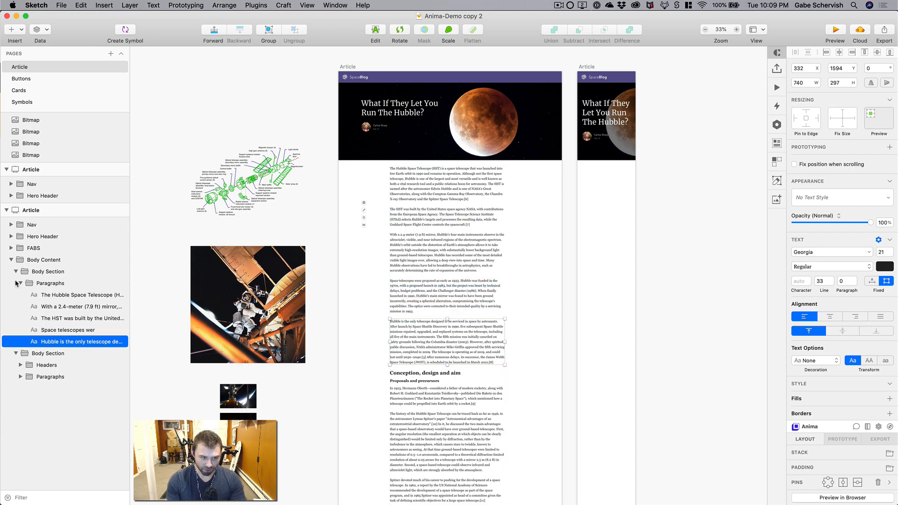
click(45, 283)
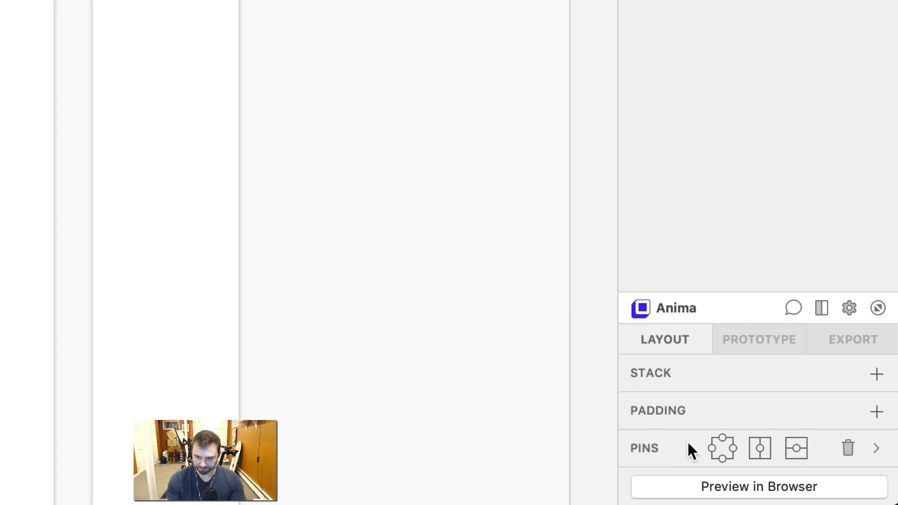
click(737, 372)
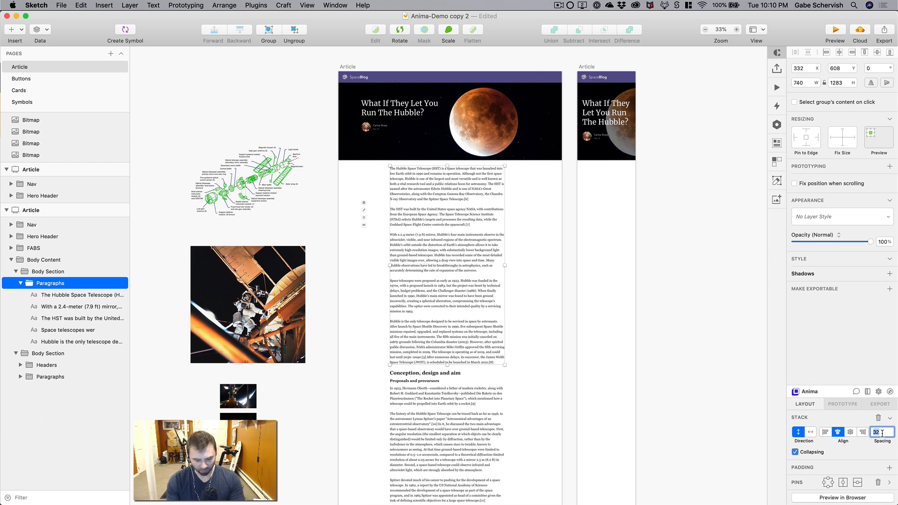
Try stack spacings of 48 and 150 on the first section's Paragraphs group.
text(48)
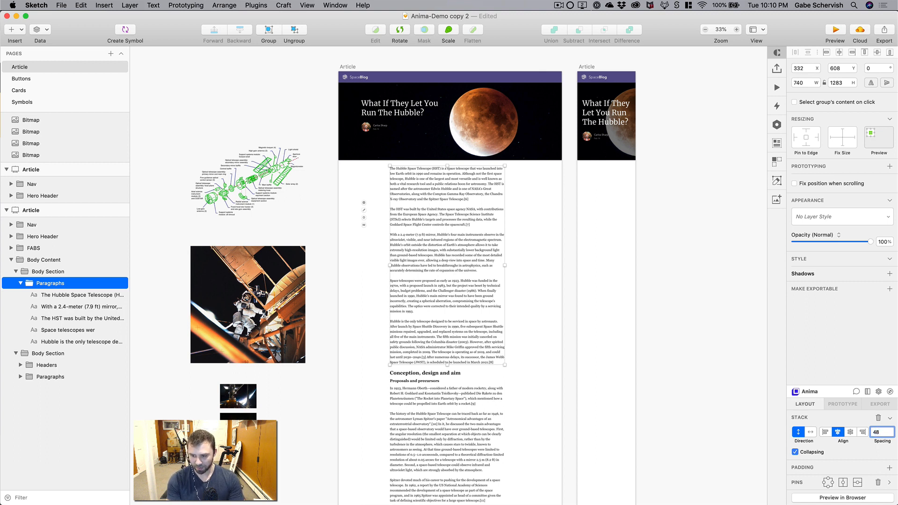
key(Return)
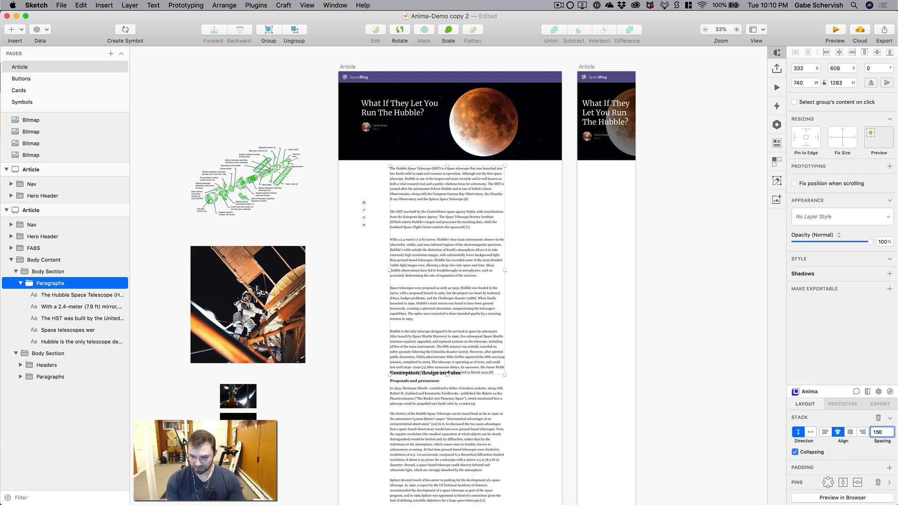
key(Return)
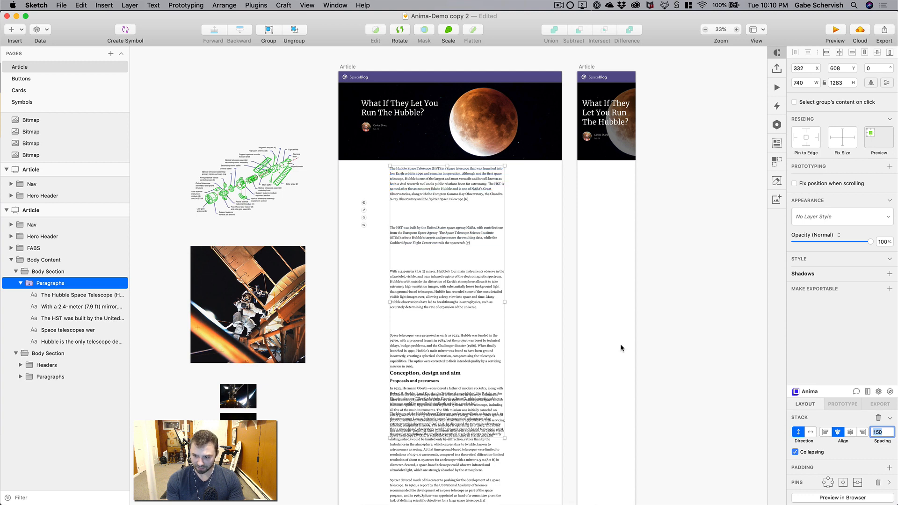
Set the Paragraphs stack's spacing to 32 and its alignment to left.
text(32)
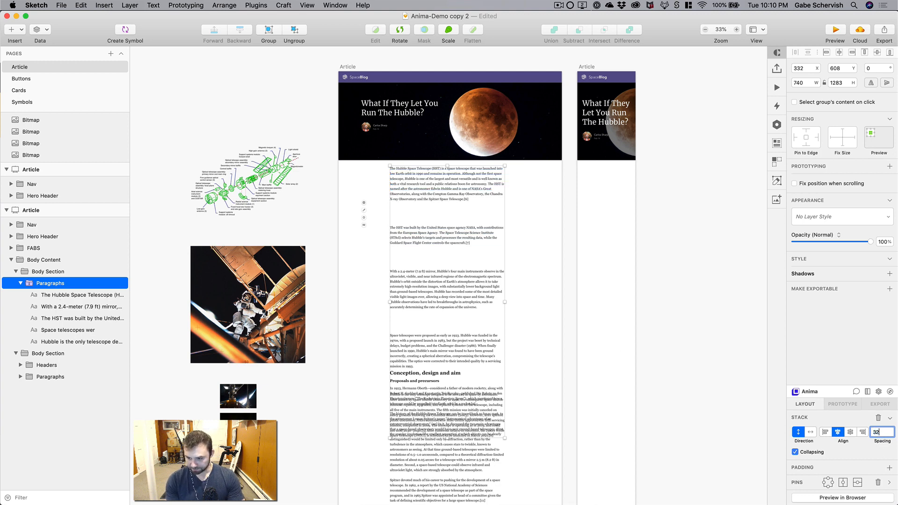
key(Return)
click(826, 432)
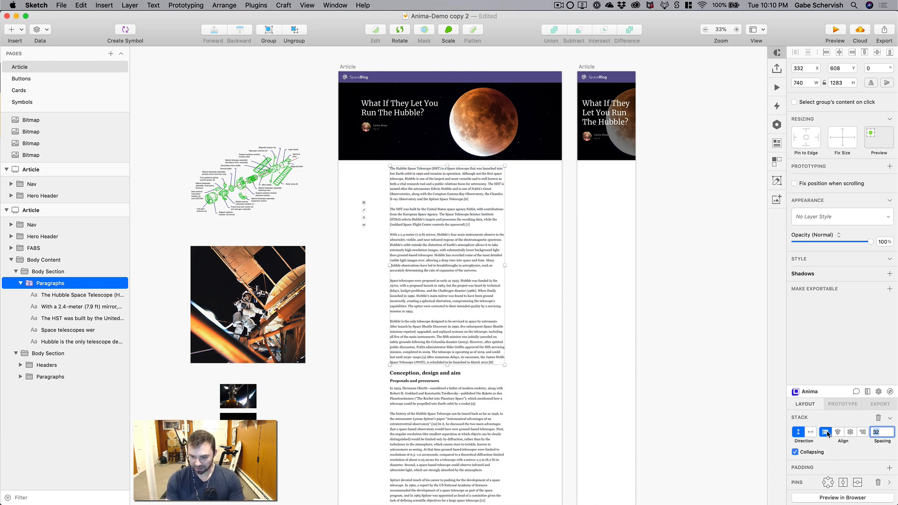
Turn the Headers group of the "Conception, design and aim" section into a vertical Anima stack aligned left.
click(424, 386)
scroll(420, 374, down, 5)
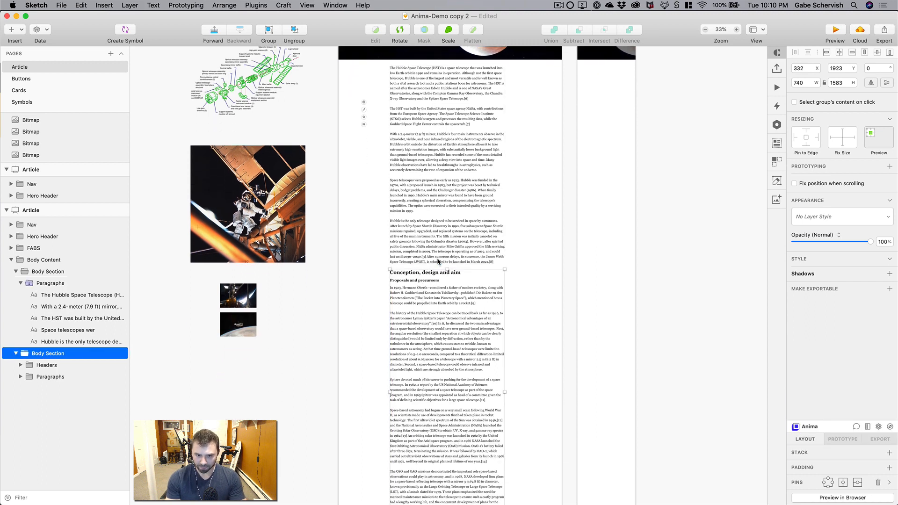
scroll(449, 310, down, 5)
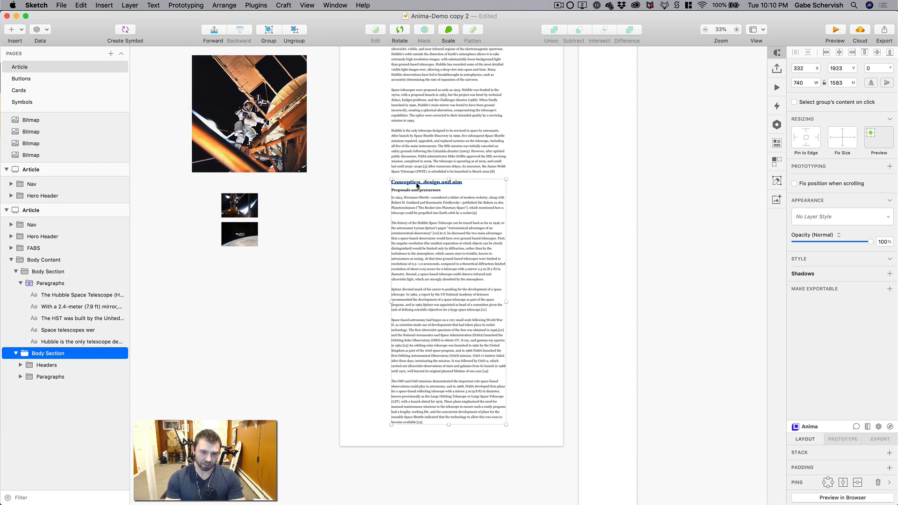
double_click(425, 184)
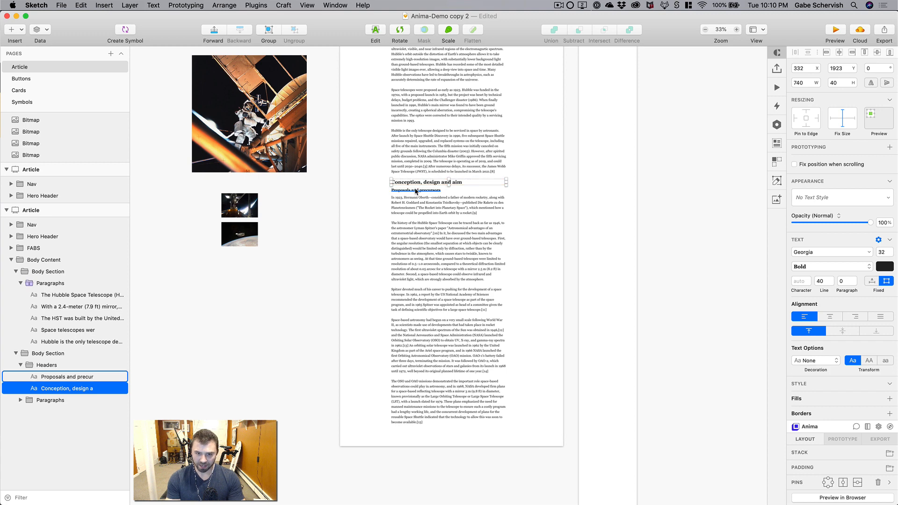
scroll(415, 190, up, 5)
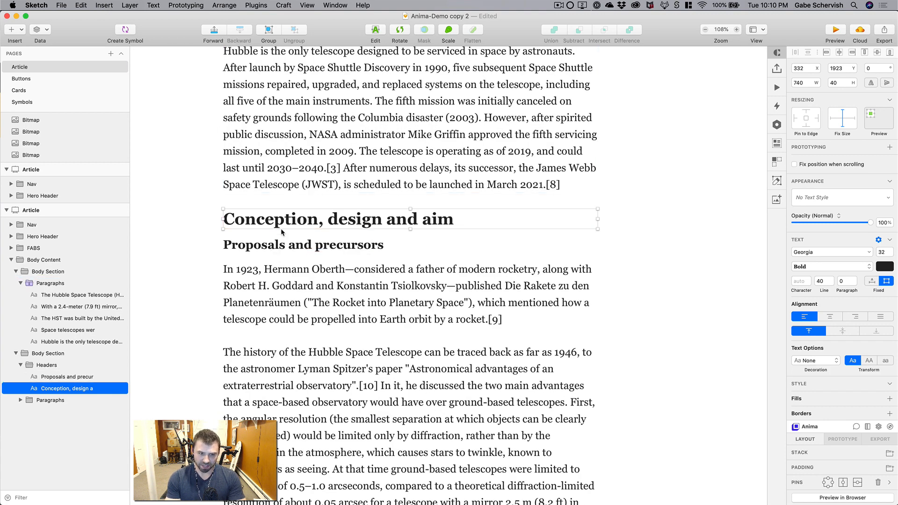
click(44, 365)
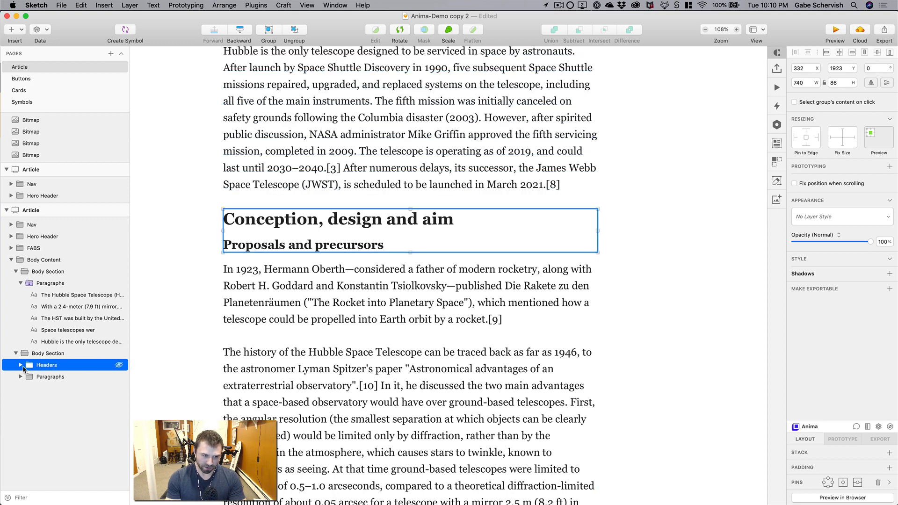
click(801, 456)
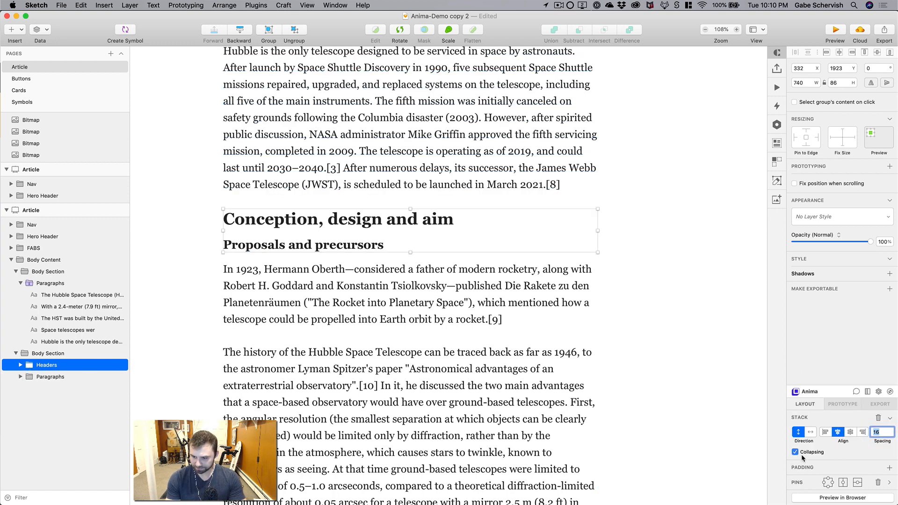
click(827, 433)
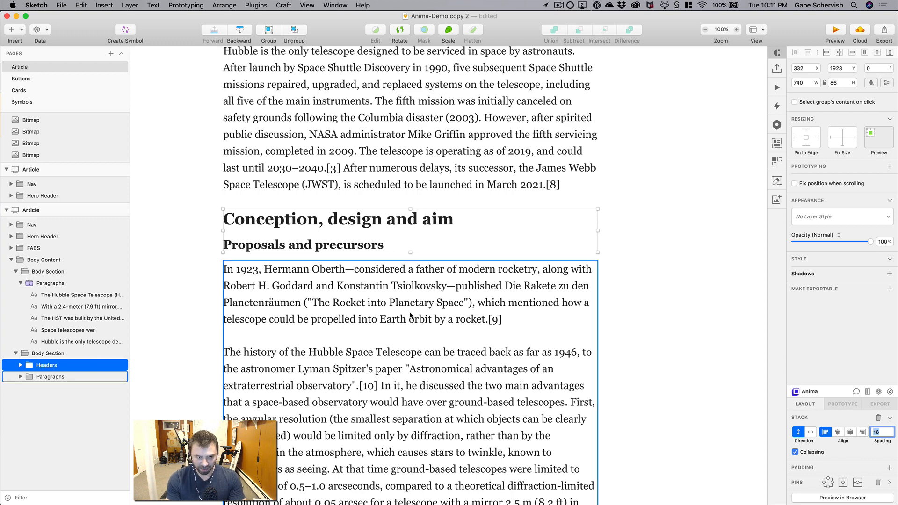
Turn the Paragraphs group of the "Conception, design and aim" section into a vertical, left-aligned Anima stack with spacing 32.
click(229, 281)
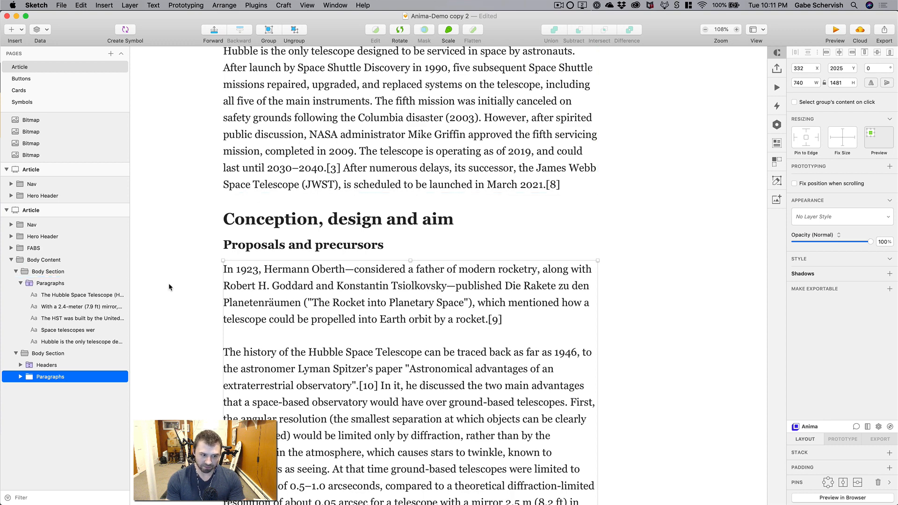
click(823, 453)
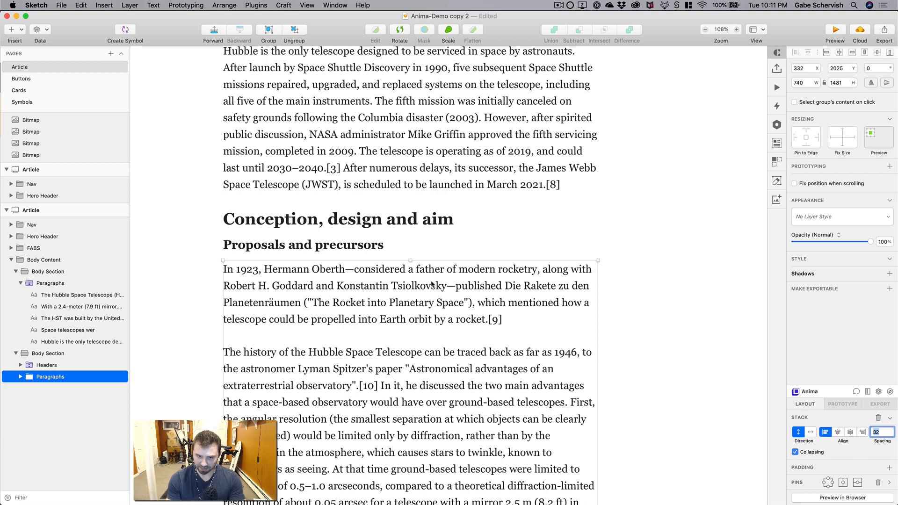
click(386, 229)
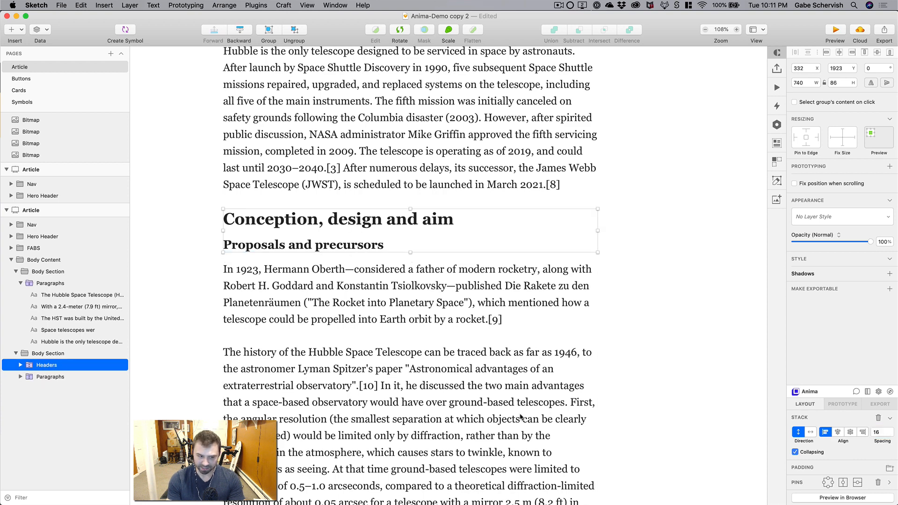
Try the horizontal direction on the first Body Section's Paragraphs stack and check where its paragraphs land.
key(super+0)
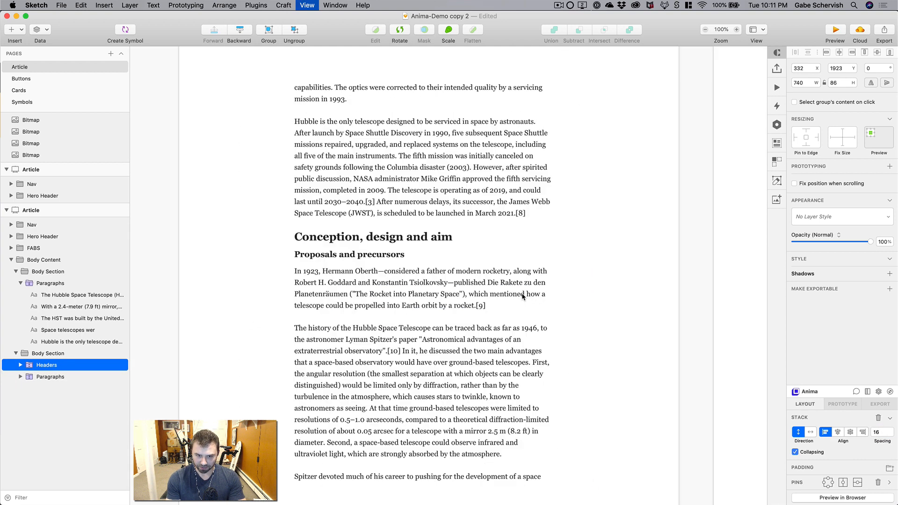
key(super+minus)
click(447, 248)
key(z)
drag(357, 93, 511, 250)
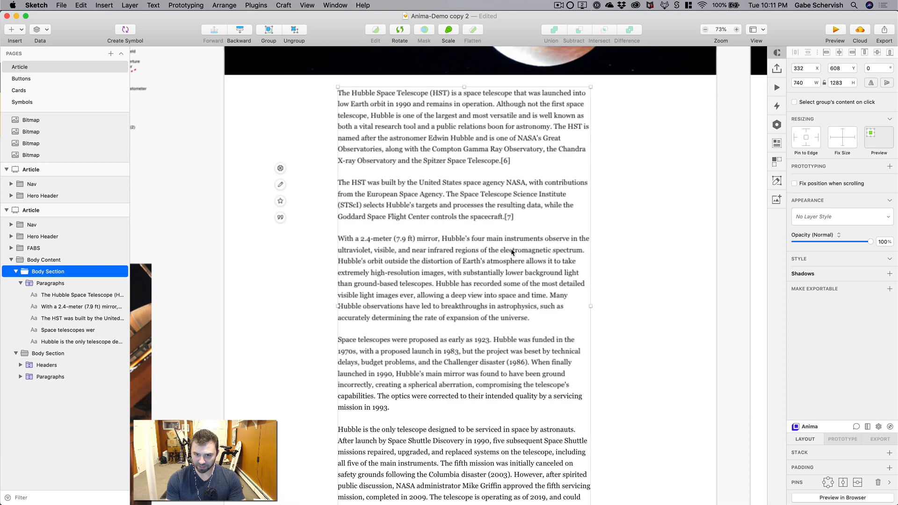
click(62, 283)
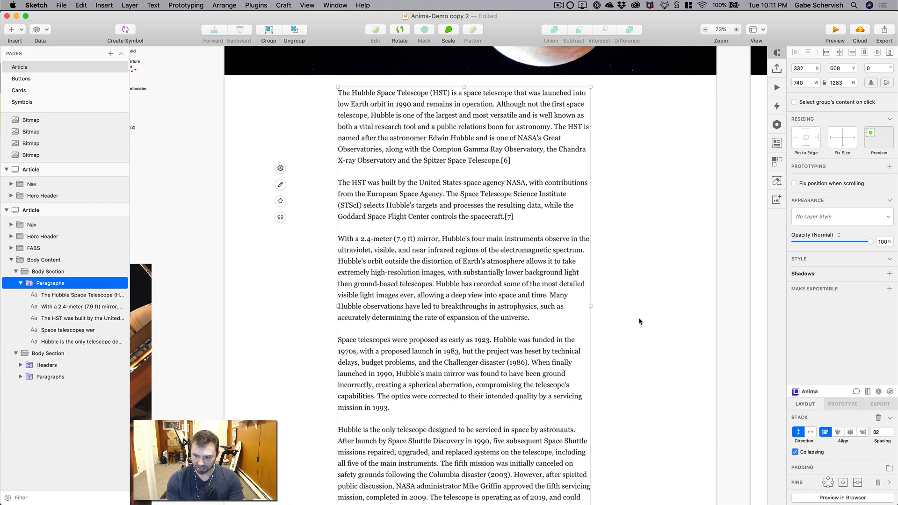
click(810, 433)
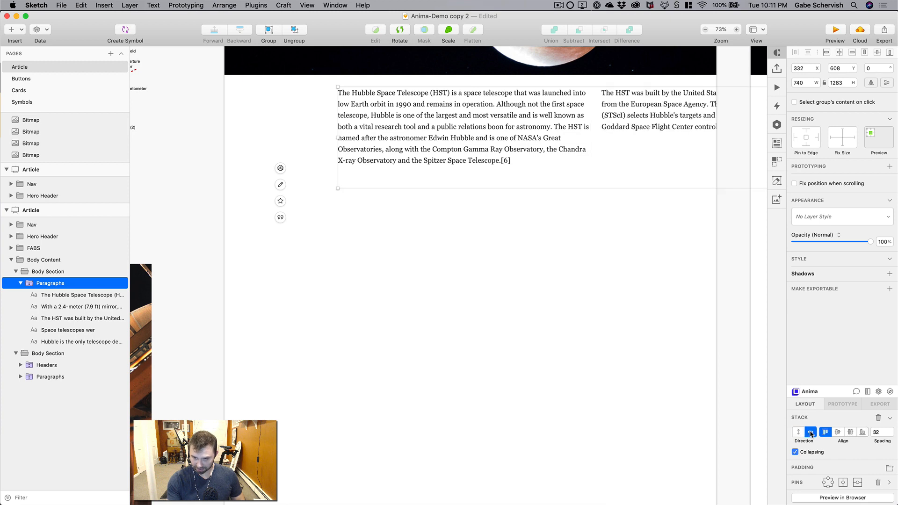
scroll(550, 146, right, 2)
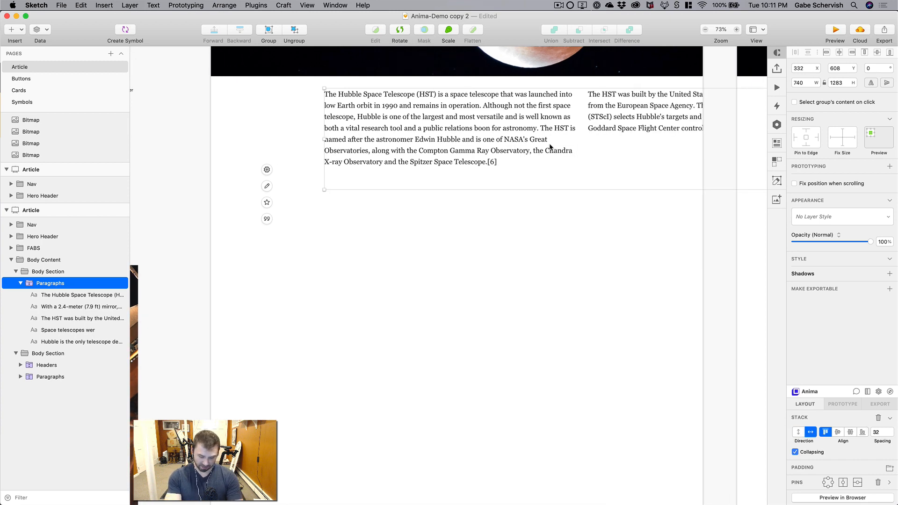
super+click(626, 117)
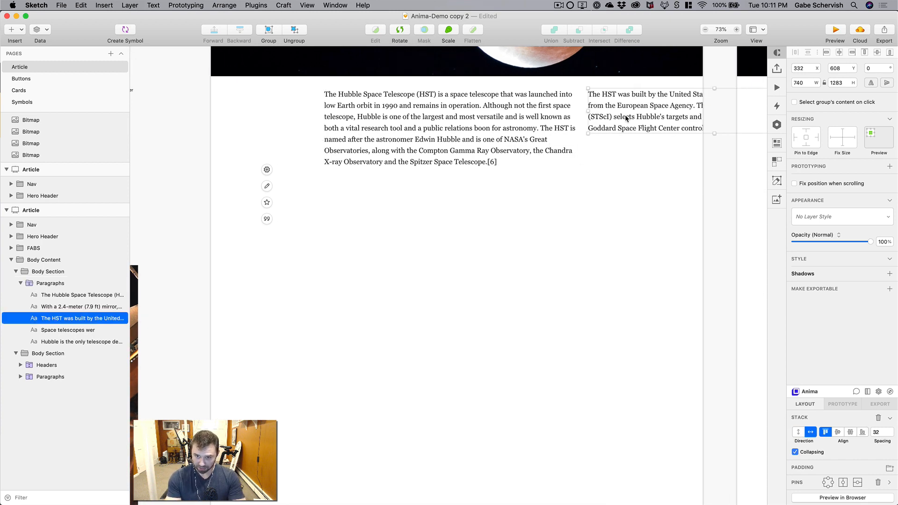
key(alt)
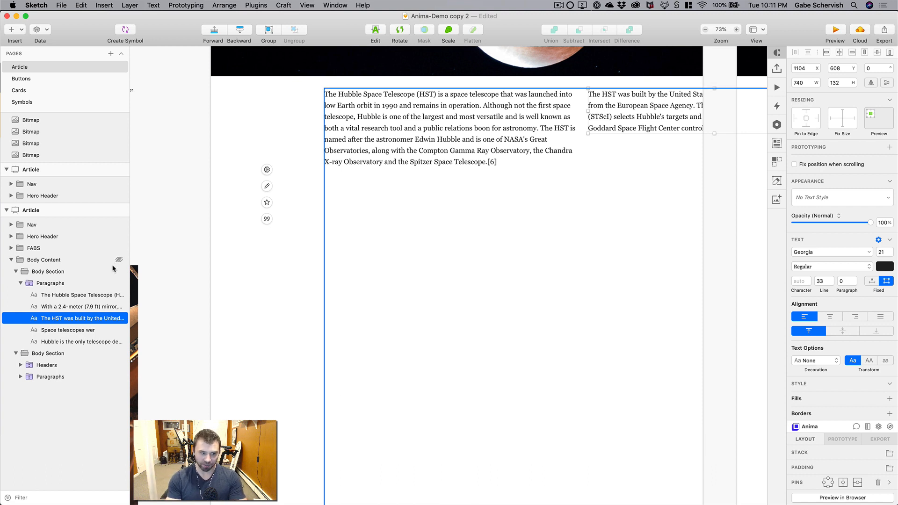
Set the first section's Paragraphs stack back to the vertical direction.
click(117, 282)
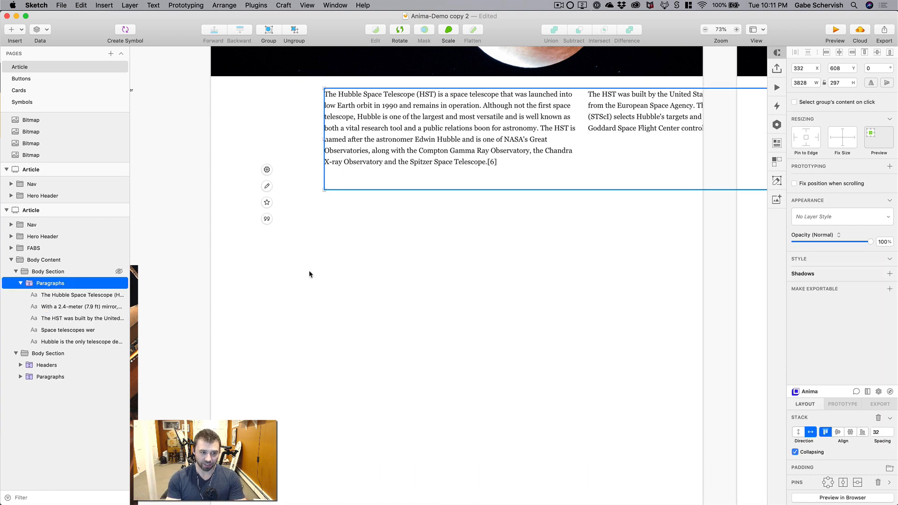
click(798, 432)
key(super+minus)
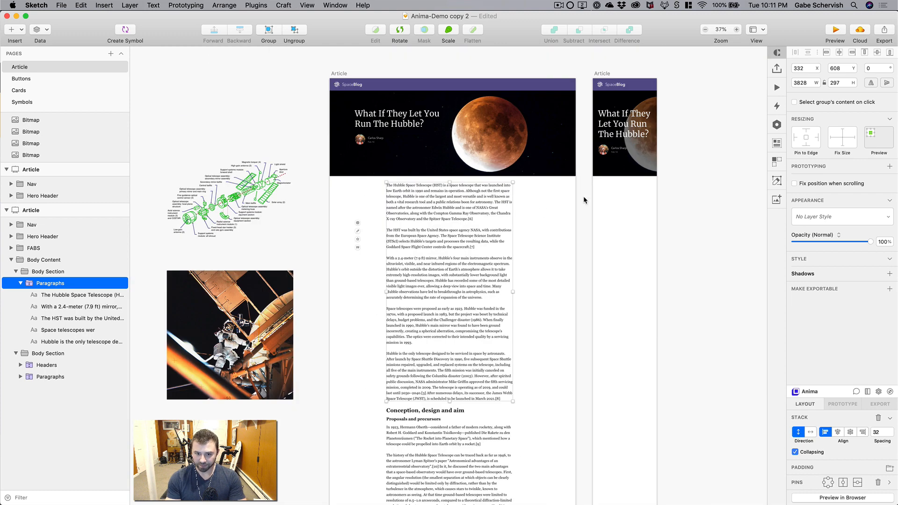
Duplicate the "Space telescopes wer" paragraph twice within the first section's Paragraphs stack.
scroll(418, 237, down, 5)
click(406, 350)
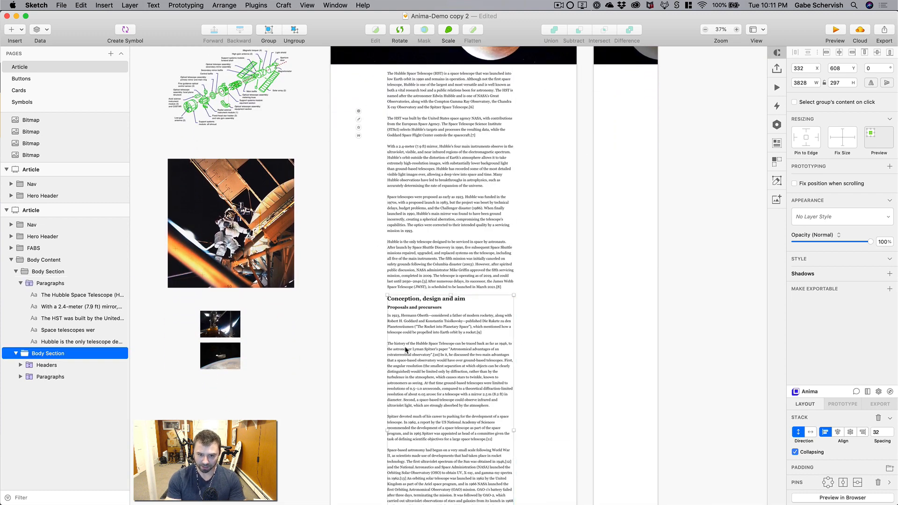
super+click(425, 208)
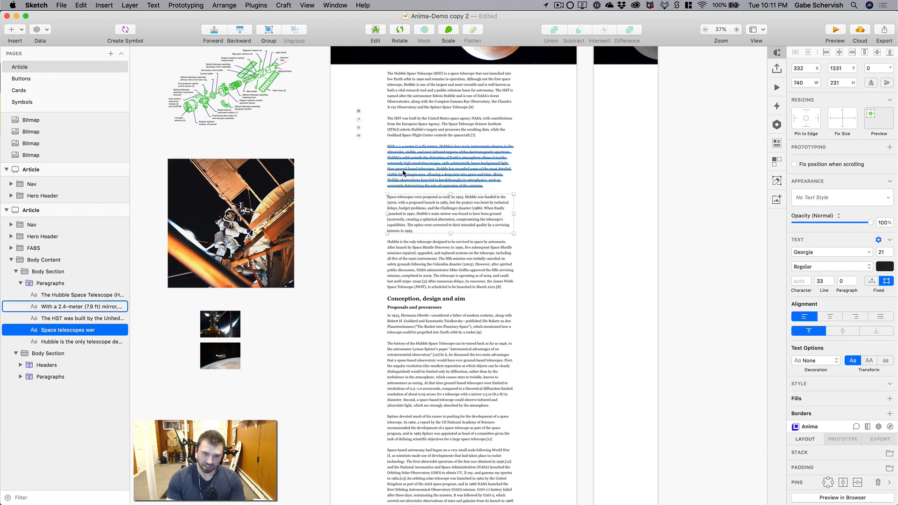
key(super+d)
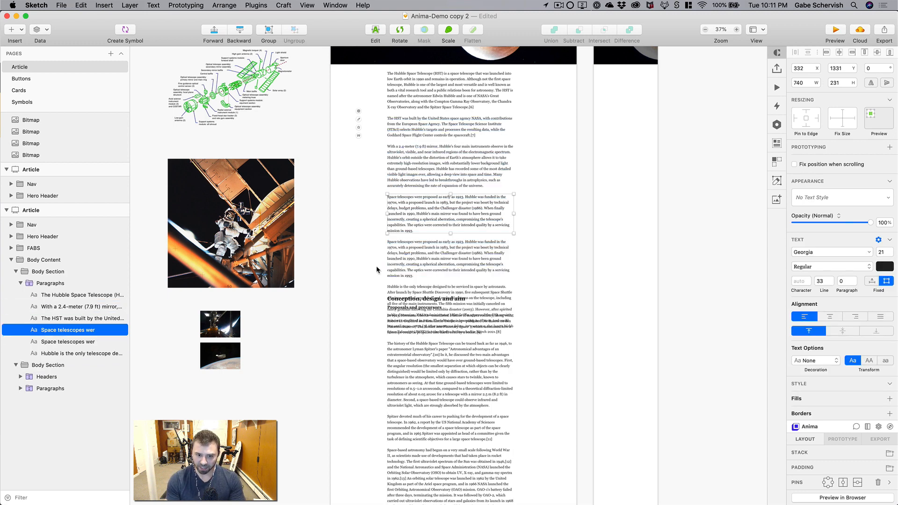
key(super+d)
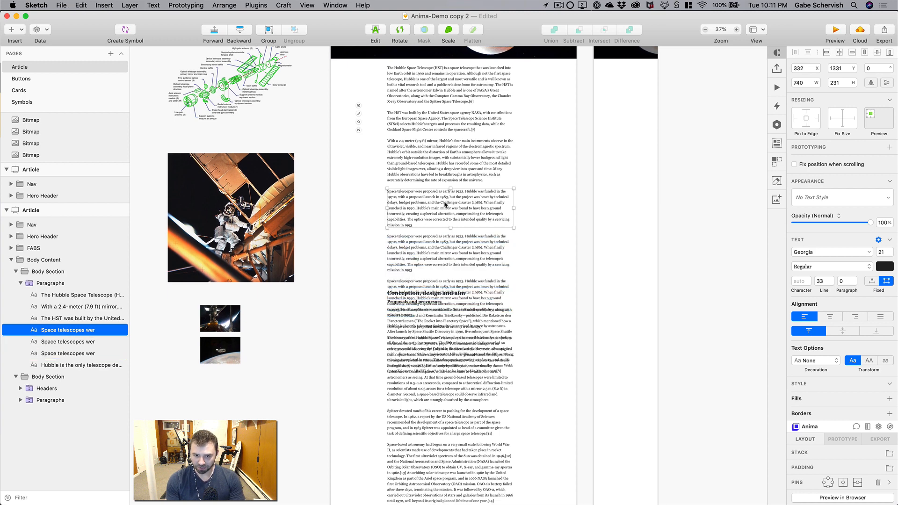
Replace the text of the uppermost "Space telescopes wer" paragraph with "Short paragraph".
click(433, 253)
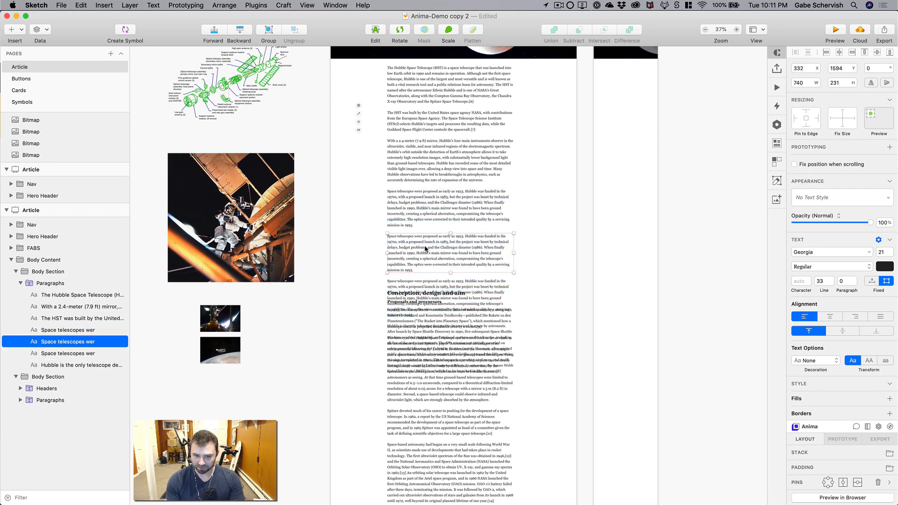
click(432, 208)
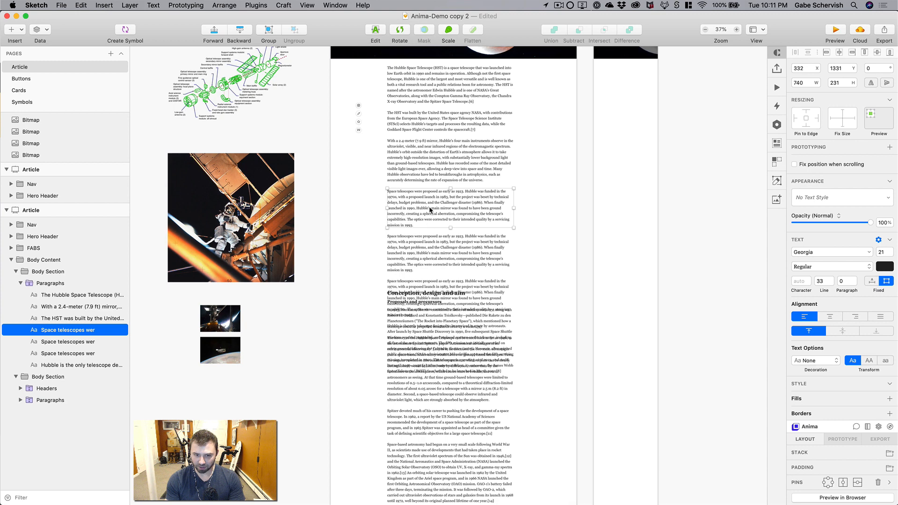
double_click(430, 209)
text(Shor)
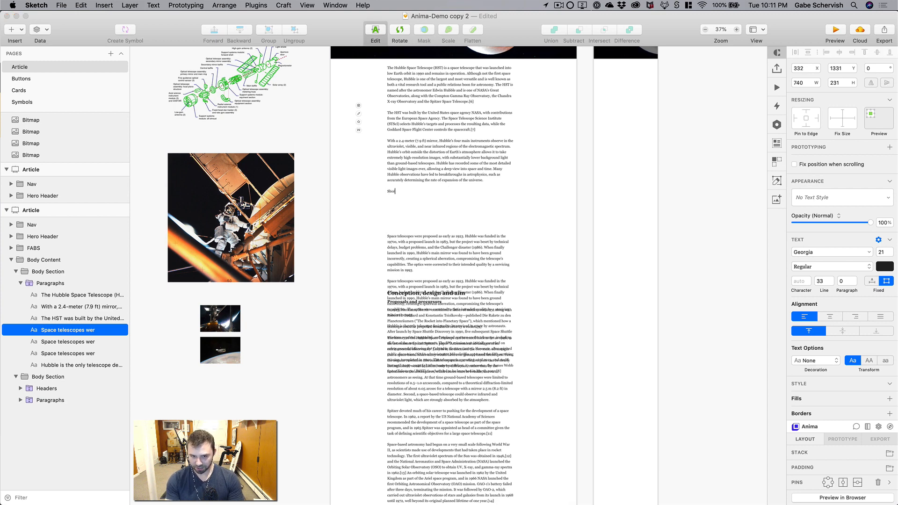
text(t paragraph)
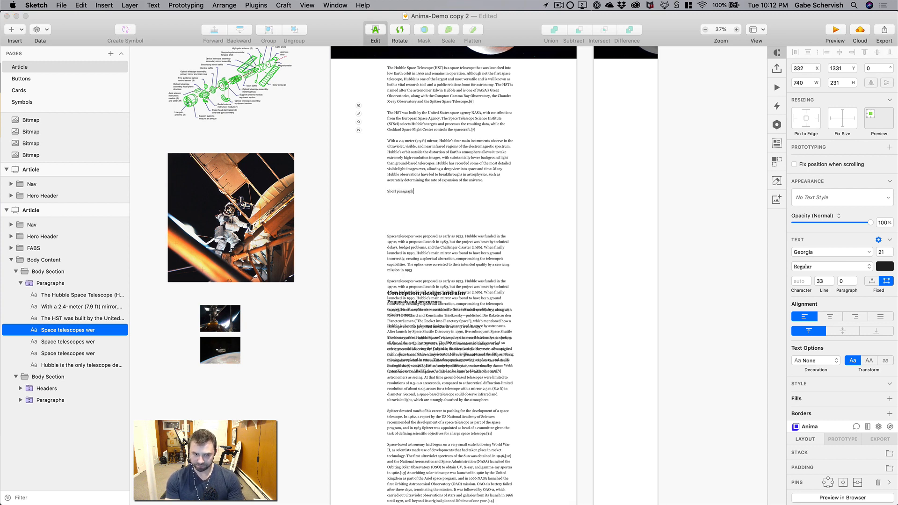
key(Escape)
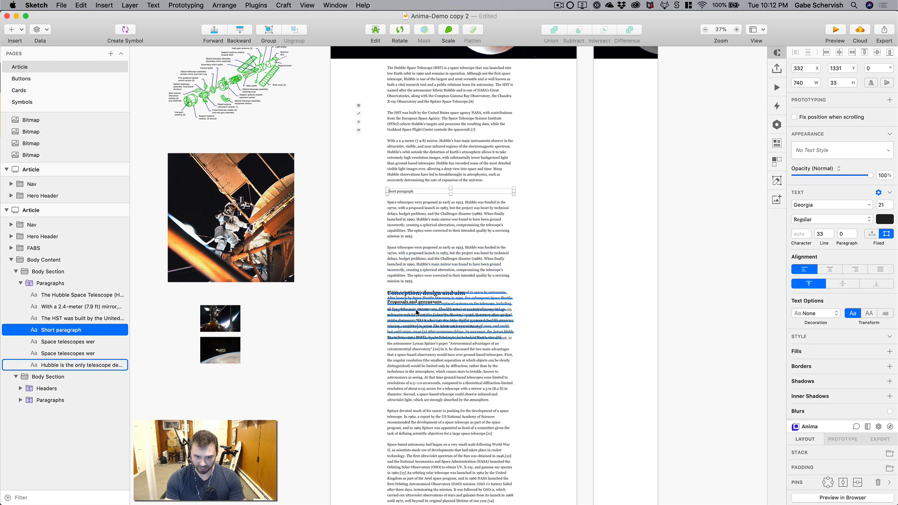
Collapse both Body Section groups in the layer list and check the first section's overlap with the second.
click(50, 283)
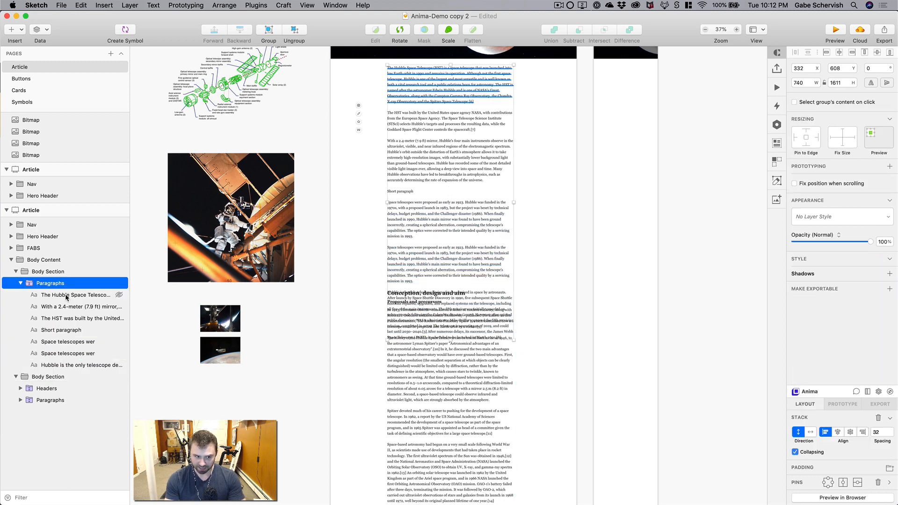
click(29, 272)
click(16, 272)
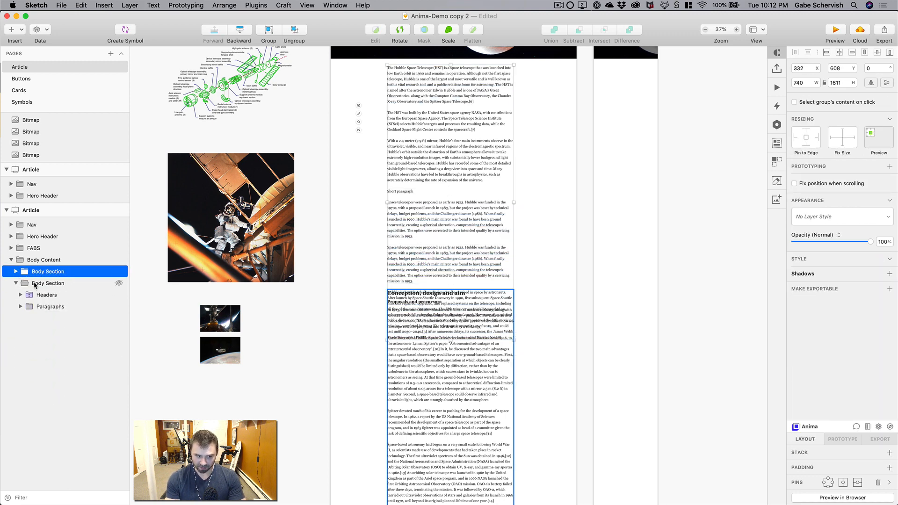
click(17, 283)
click(42, 283)
click(39, 275)
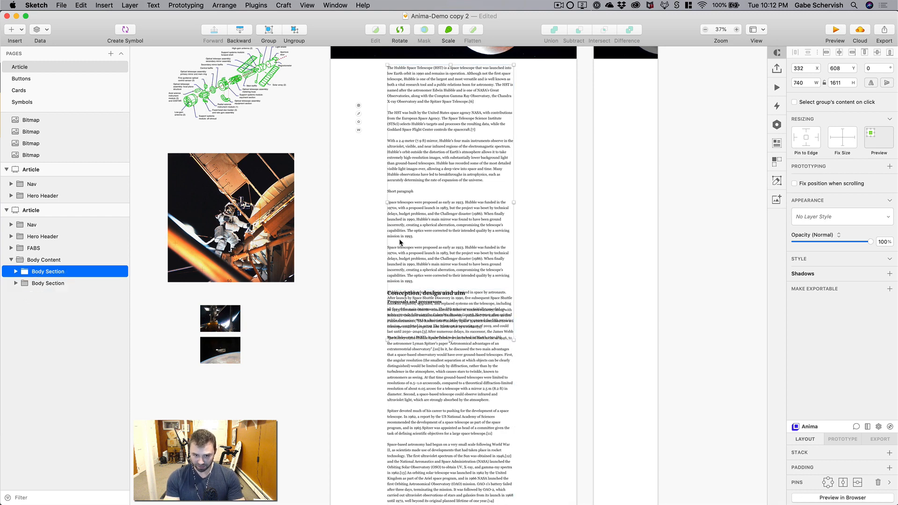
double_click(492, 224)
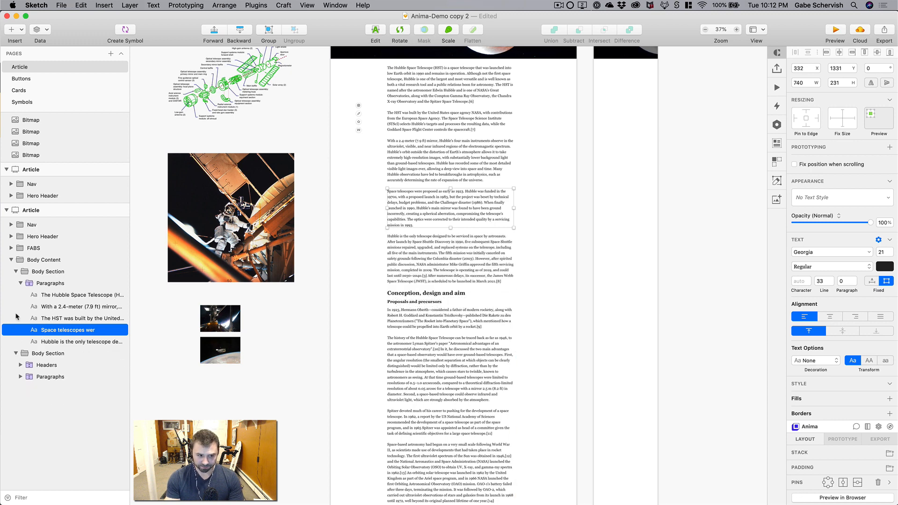
Turn the Body Content group holding both Body Sections into a vertical Anima stack with spacing 32.
click(22, 272)
click(17, 271)
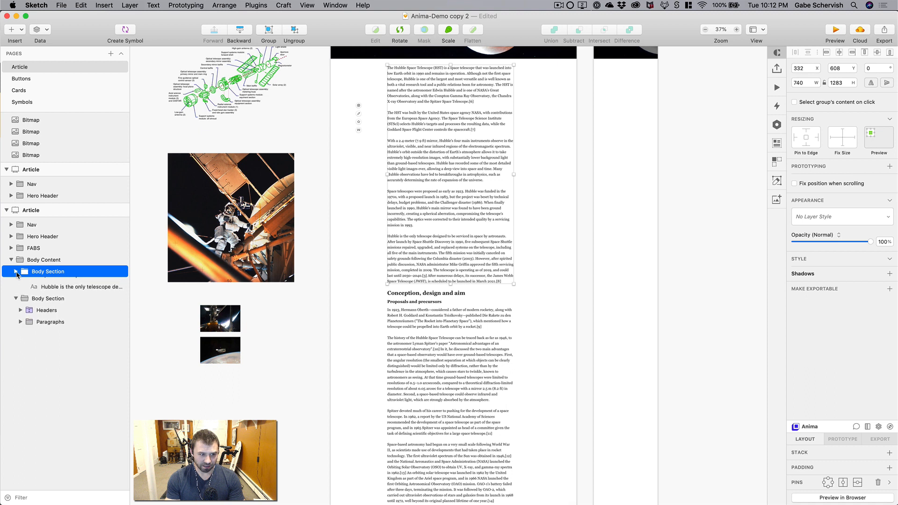
click(43, 260)
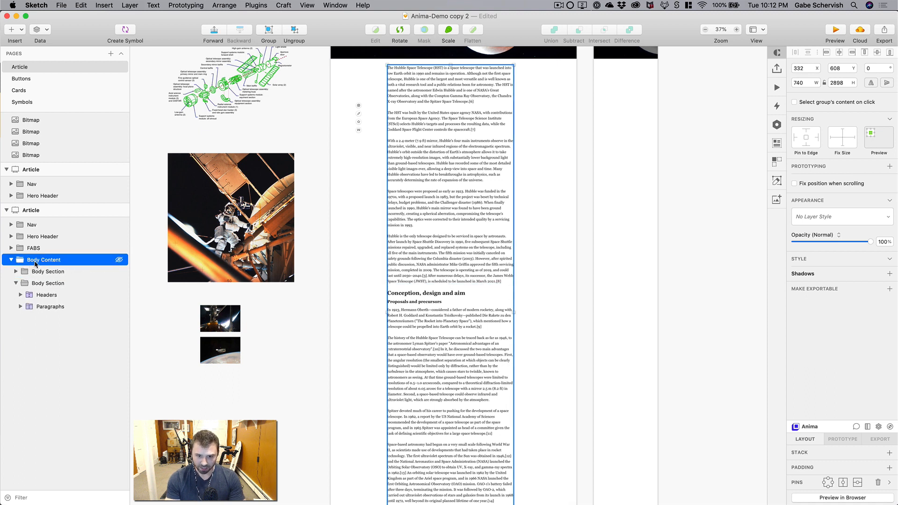
click(15, 283)
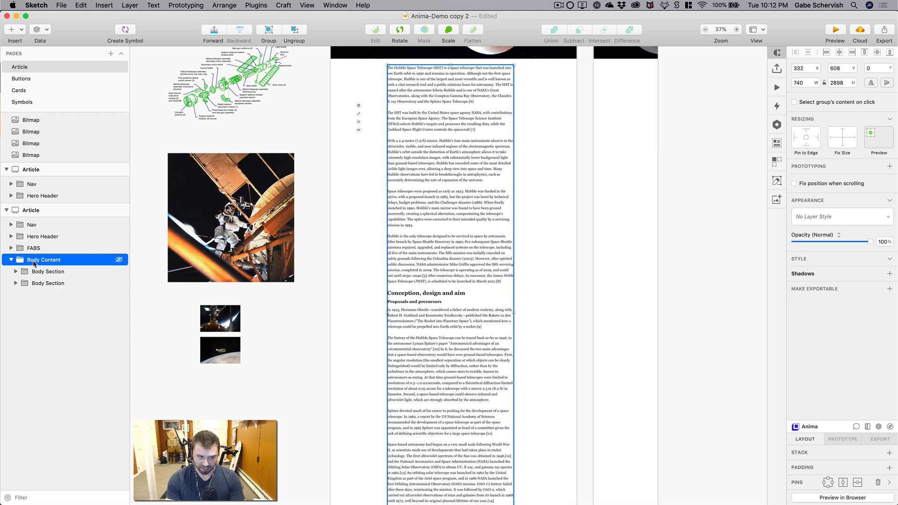
click(42, 272)
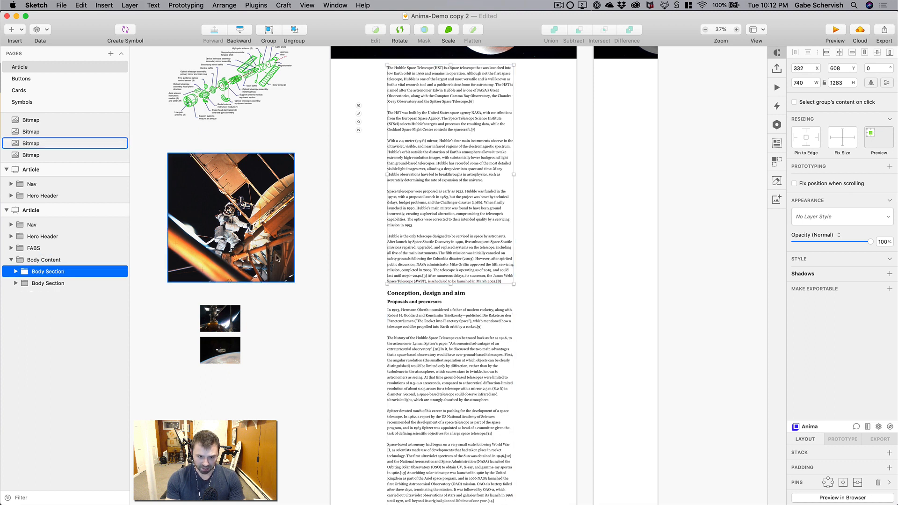
key(alt)
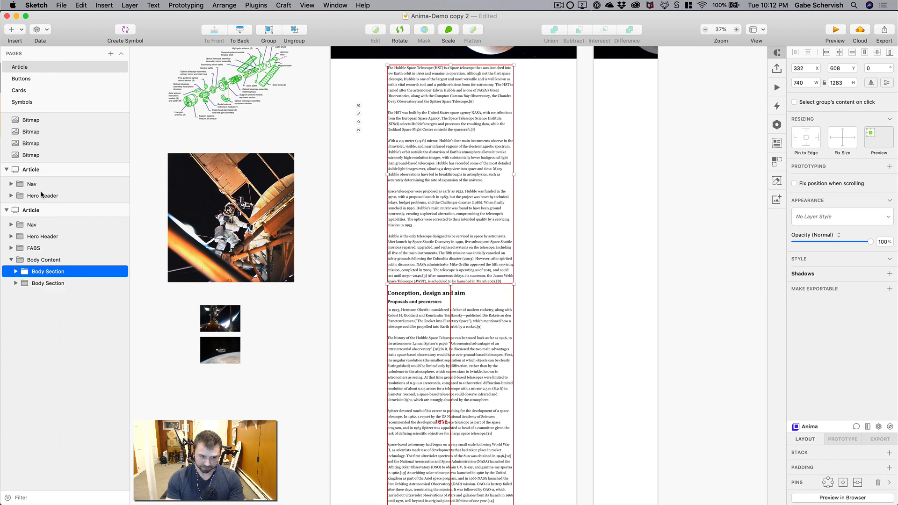
click(55, 258)
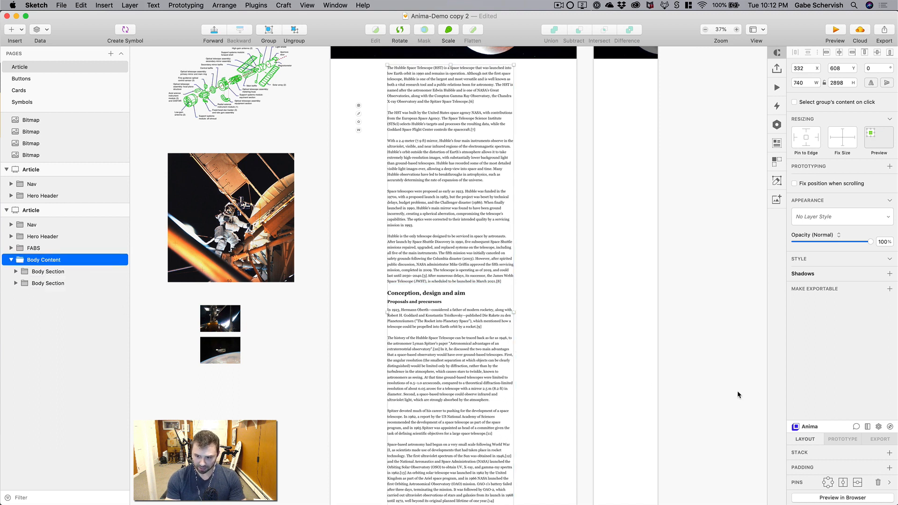
click(863, 454)
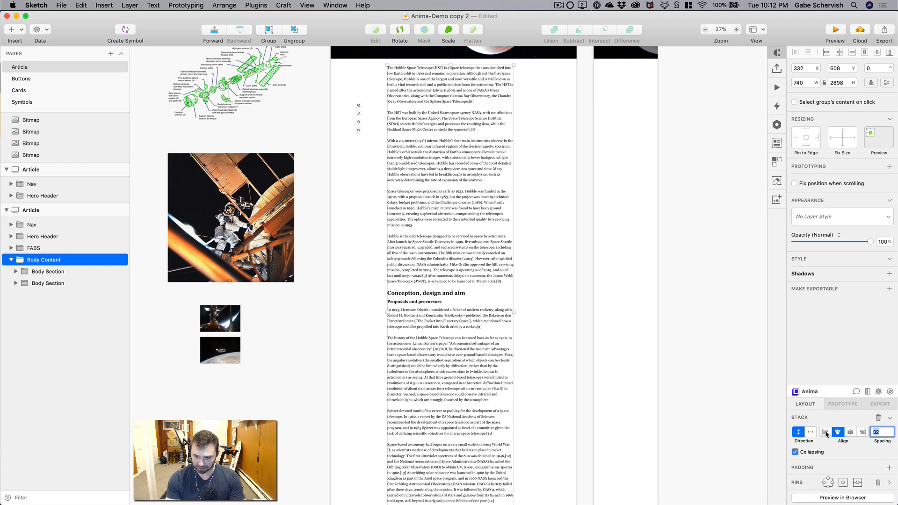
click(585, 221)
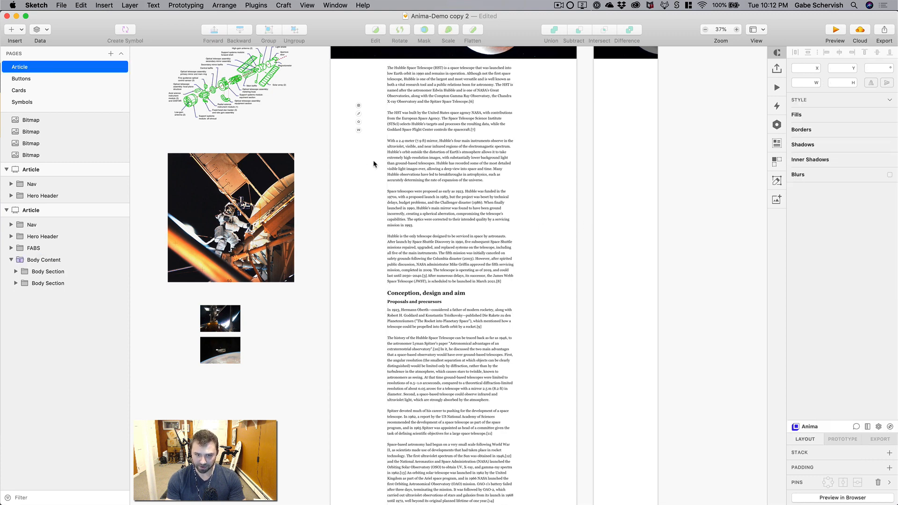
Test the nested stacks by duplicating the first section's "Space telescopes wer" paragraph twice.
click(420, 199)
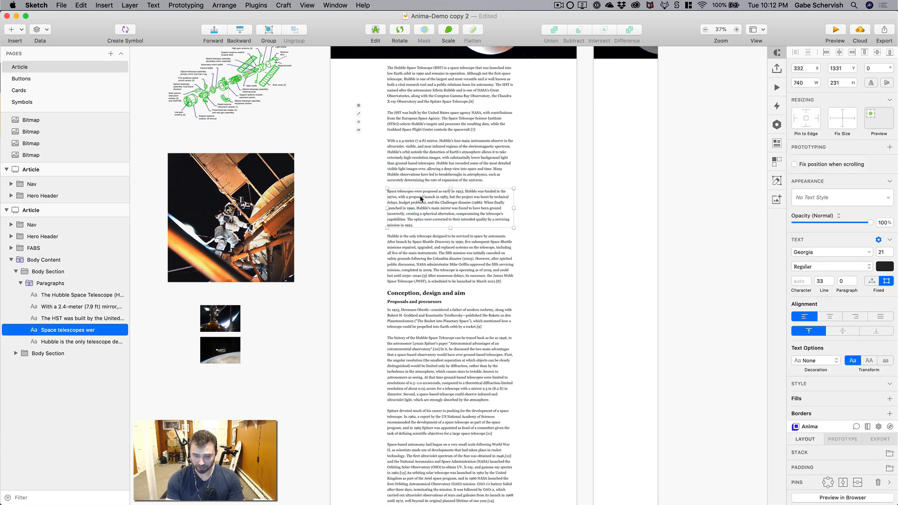
key(super+d)
key(super+d)
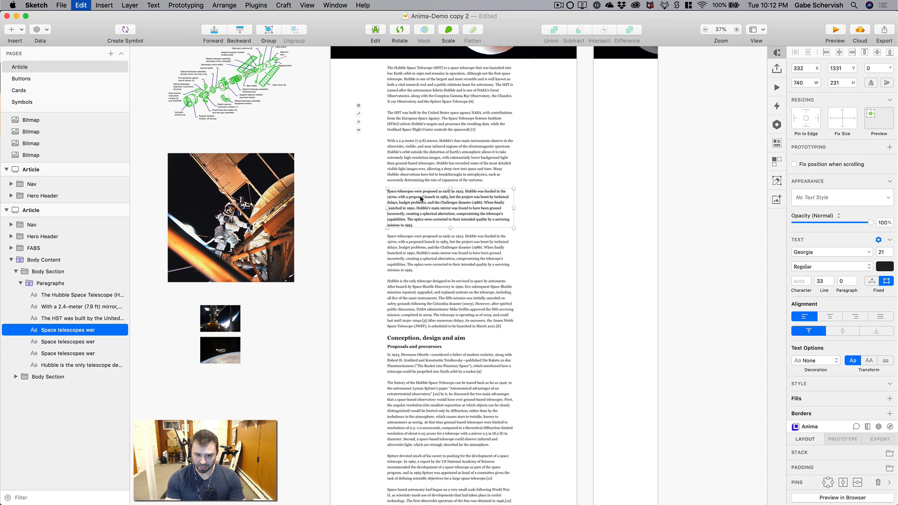
Duplicate the "Space telescopes wer" paragraph once more, and undo all of its test duplicates.
key(super+d)
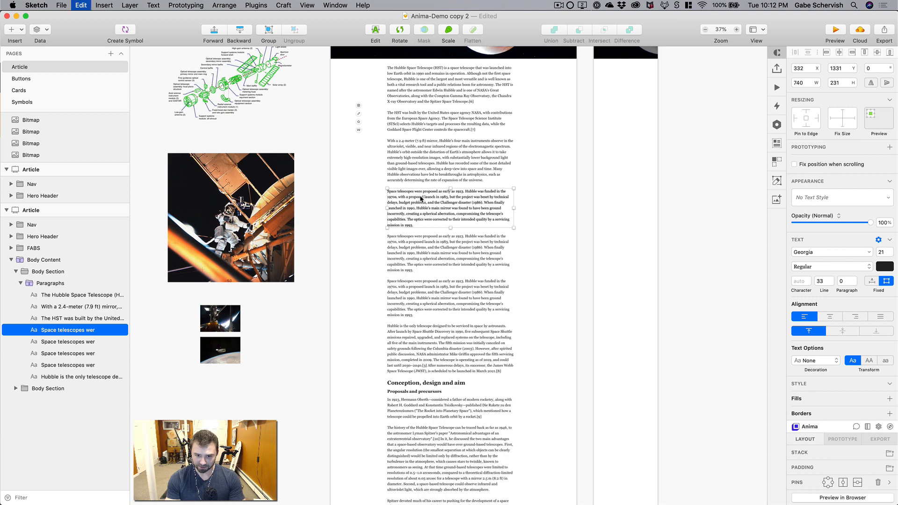
key(super+z)
key(super+z)
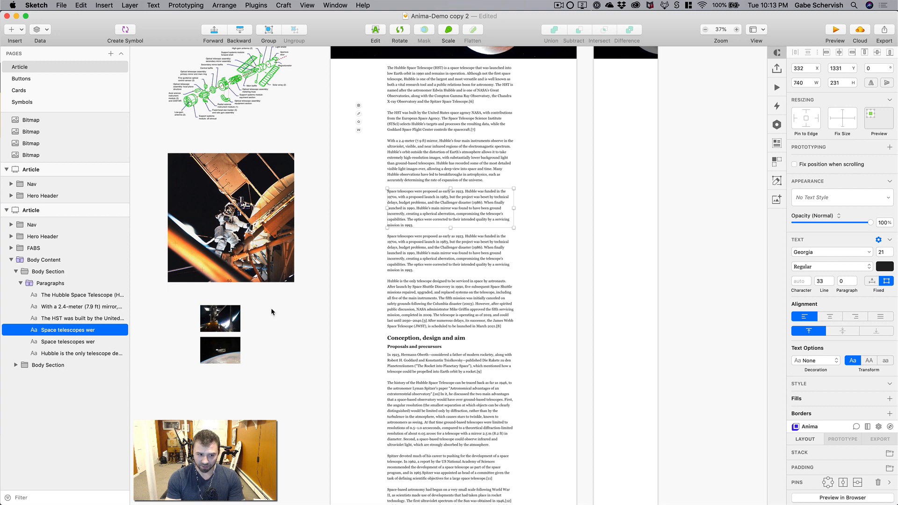
key(super+z)
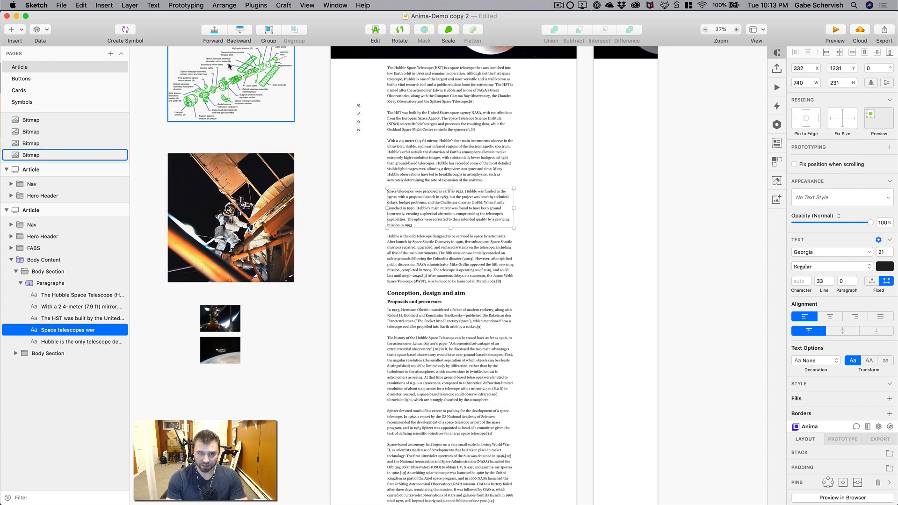
Copy the green telescope diagram beside the artboard into the first section's Paragraphs stack, just above the "Space telescopes wer" paragraph.
scroll(252, 118, up, 3)
scroll(252, 117, down, 2)
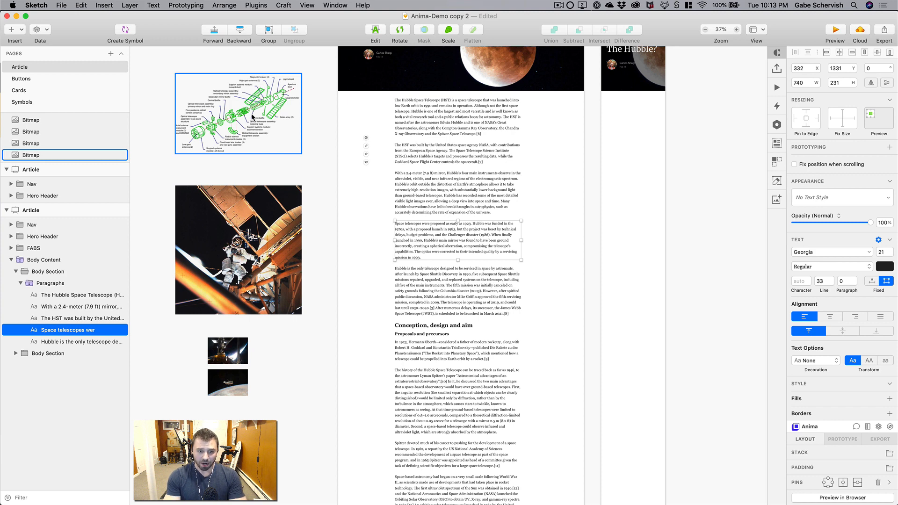
click(242, 135)
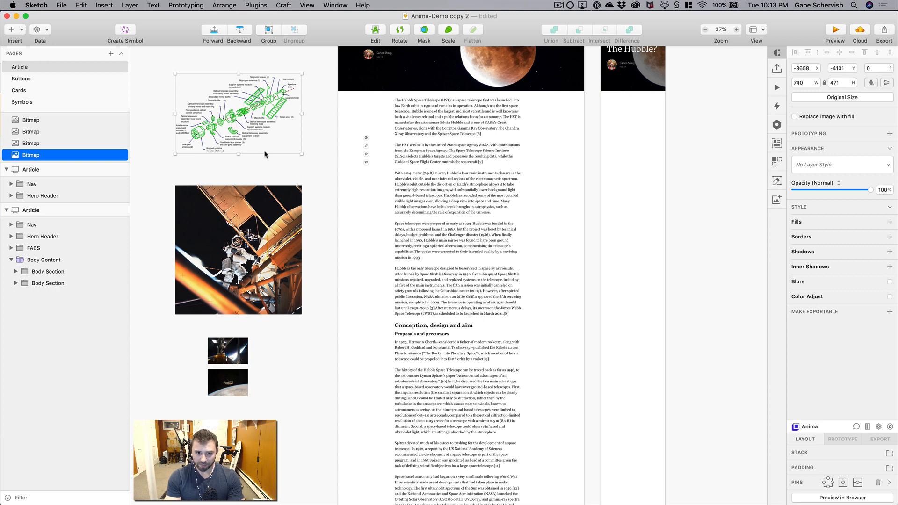
click(443, 227)
double_click(444, 240)
key(super+v)
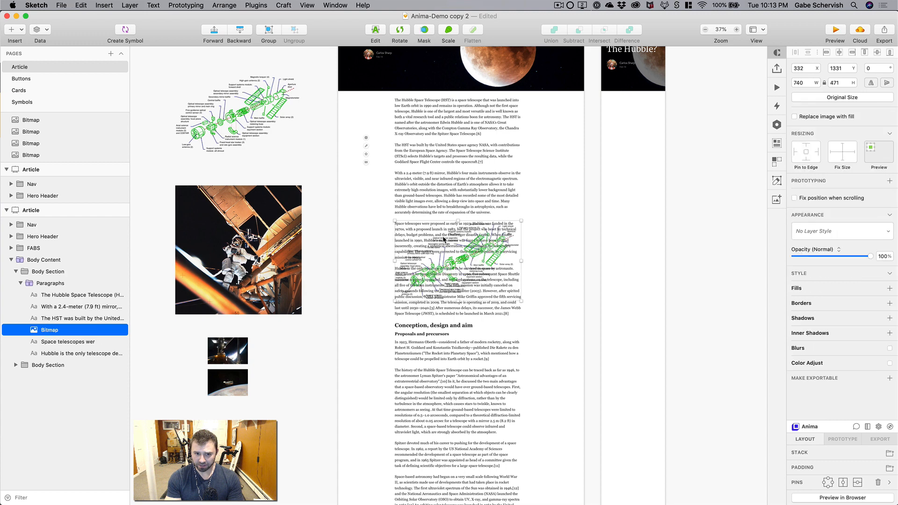
scroll(420, 214, down, 2)
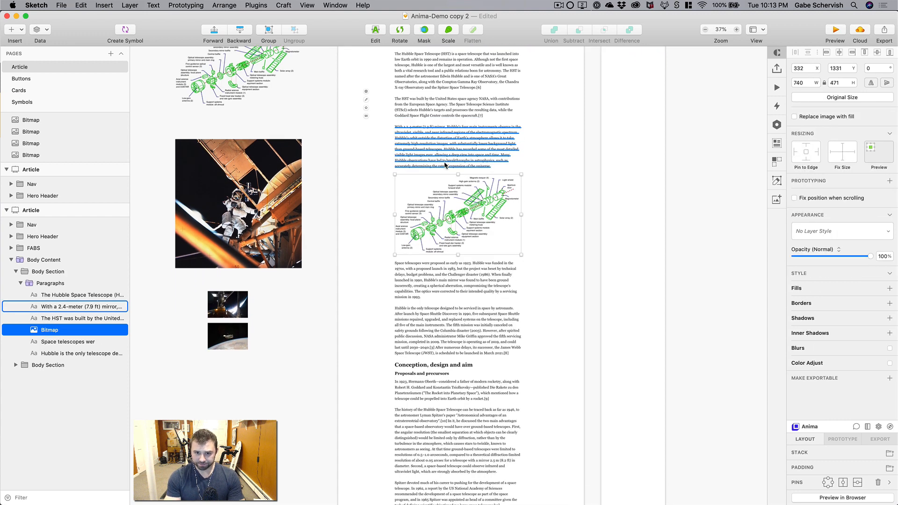
Check the spacing between the inserted diagram and its neighbouring paragraphs.
key(alt)
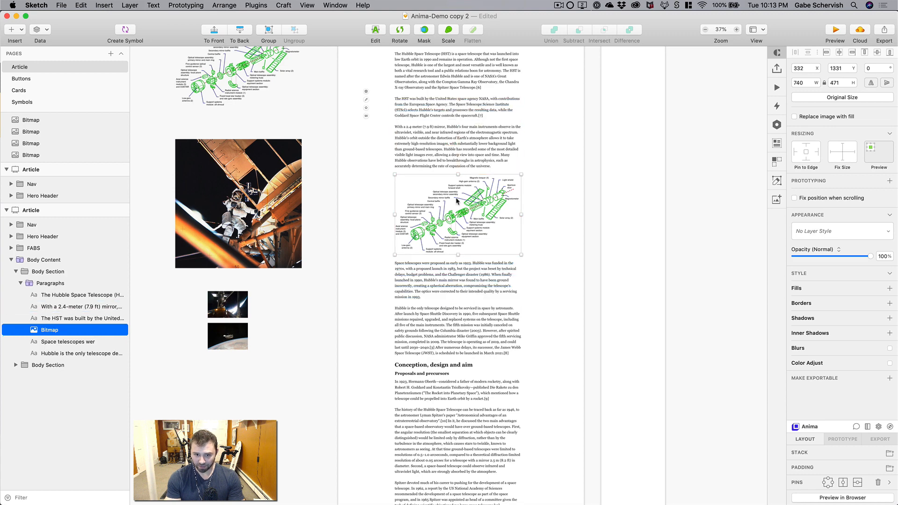
key(alt)
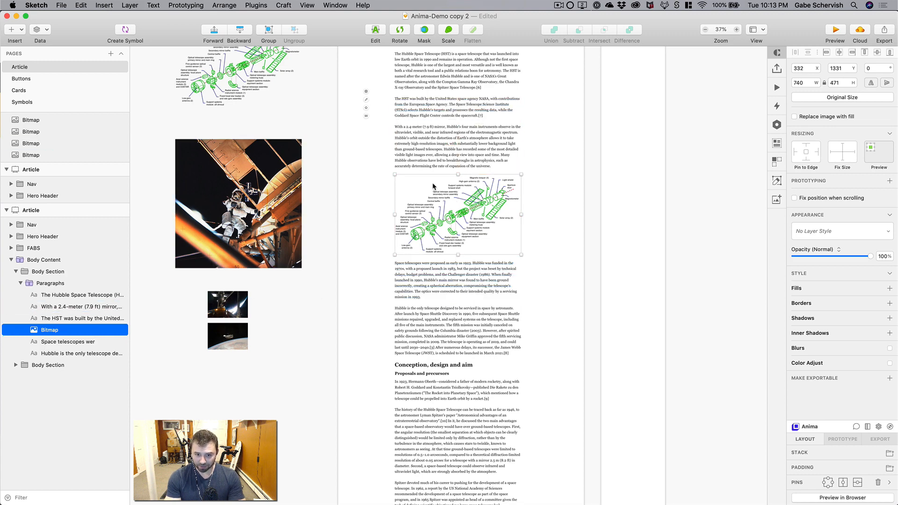
key(super+Tab)
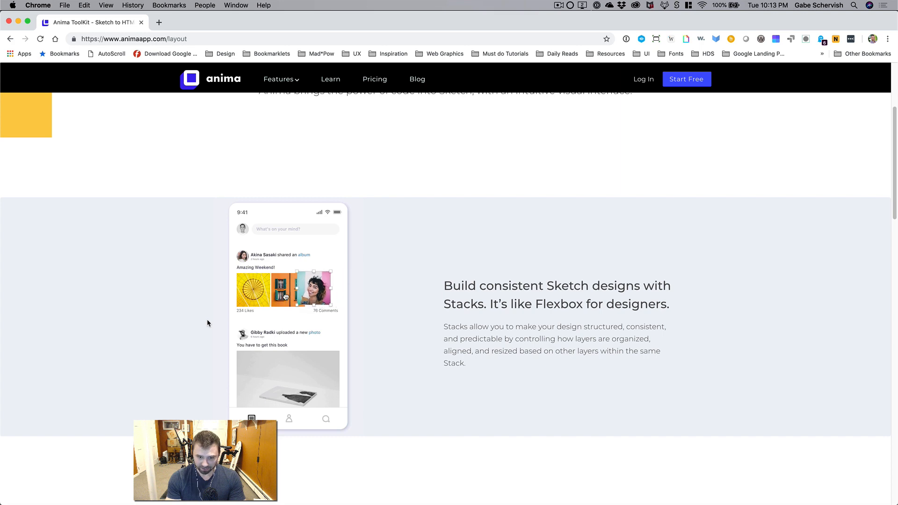
key(super+Tab)
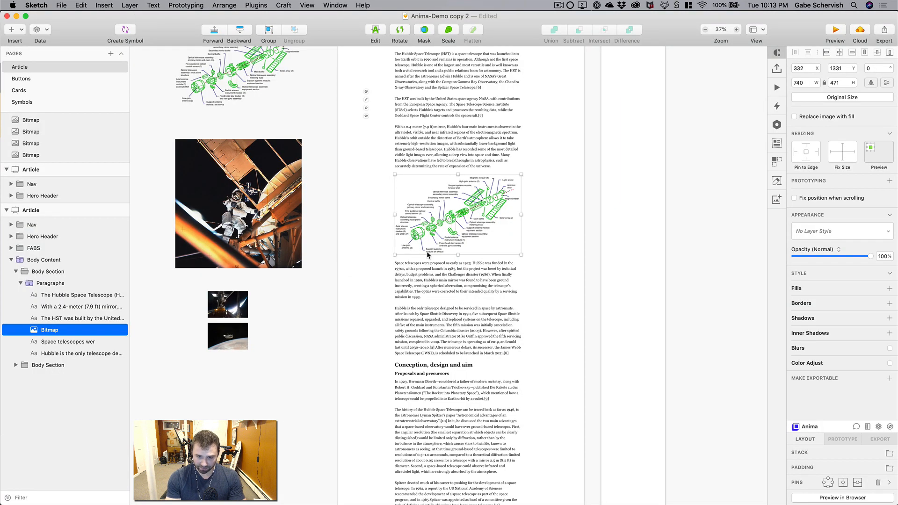
Move the diagram up within the stack to sit between the opening Hubble paragraph and "The HST was built by the United" paragraph.
scroll(442, 218, up, 1)
key(z)
drag(361, 129, 605, 387)
scroll(513, 285, up, 1)
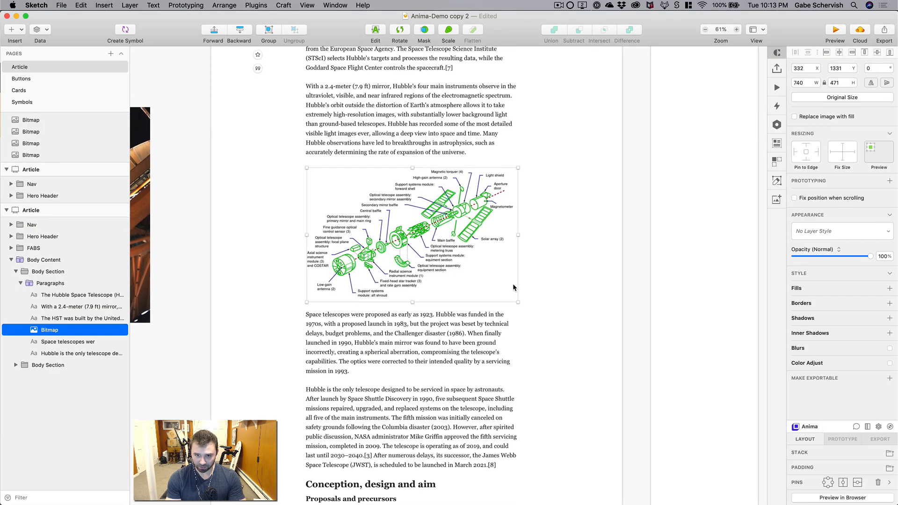
scroll(513, 287, up, 5)
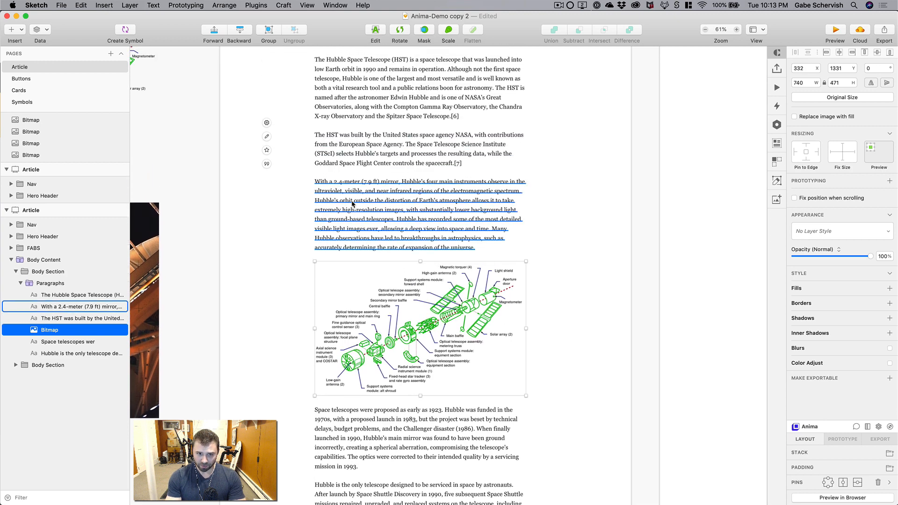
click(352, 204)
click(361, 163)
click(365, 202)
click(384, 320)
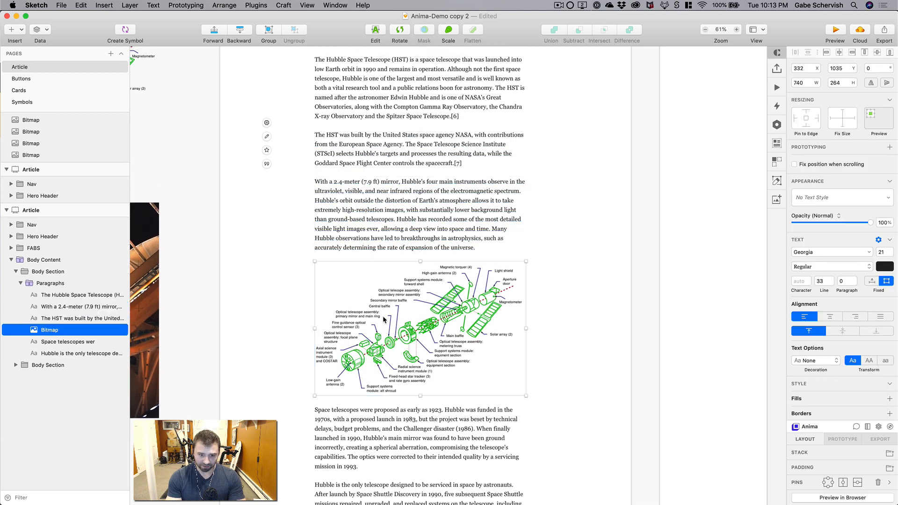
drag(414, 311, 416, 136)
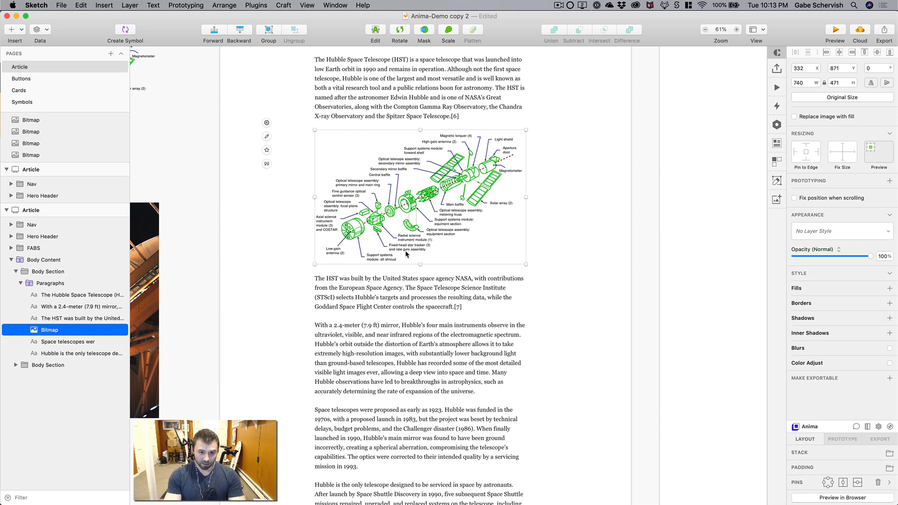
Copy the large astronaut photo into the second section's Paragraphs stack, above "The history of the Hubble Space" paragraph, and check its spacing.
key(super+minus)
scroll(405, 250, down, 2)
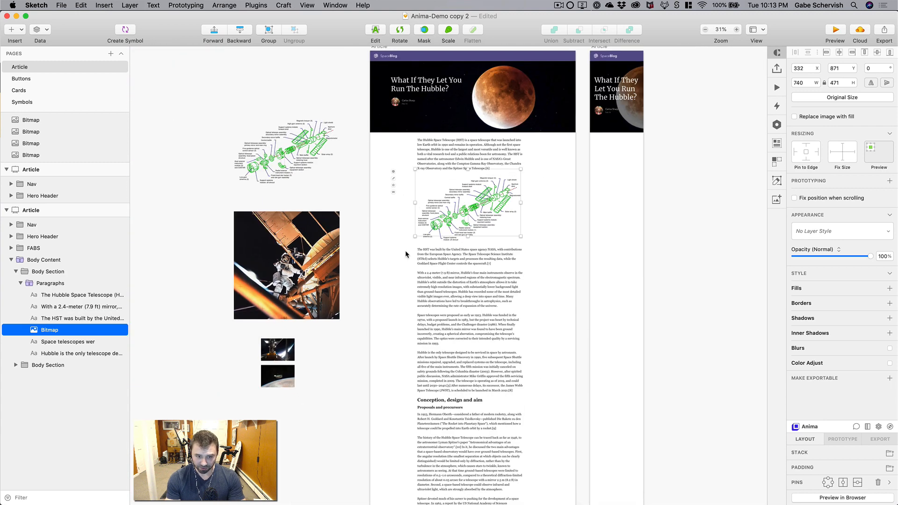
click(308, 219)
scroll(486, 269, down, 4)
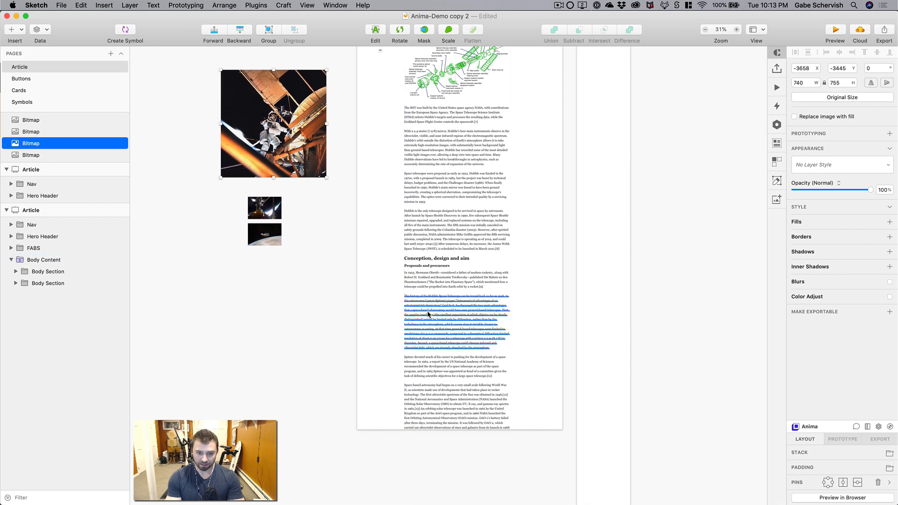
click(428, 315)
key(super+v)
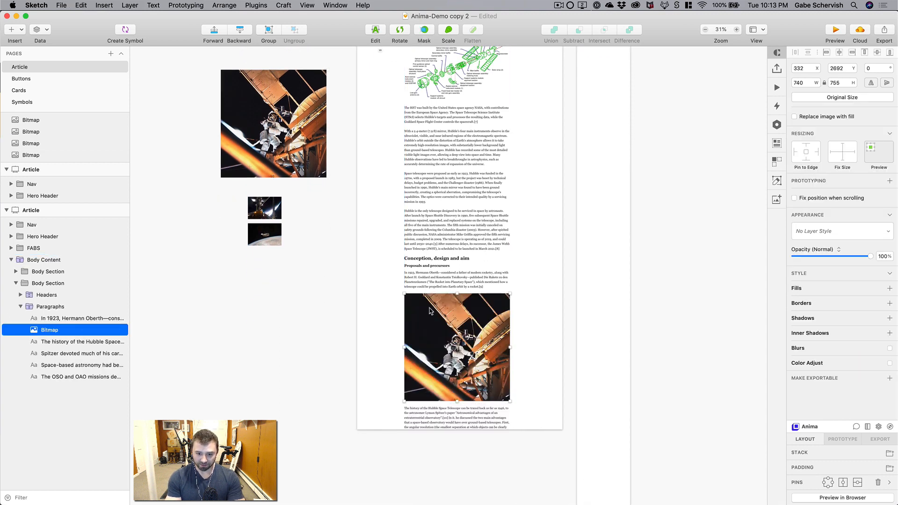
scroll(437, 292, down, 2)
key(alt)
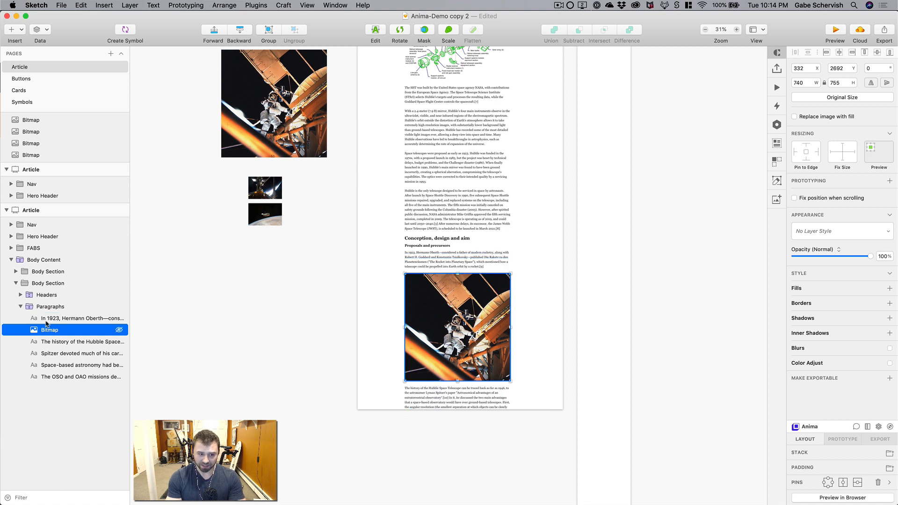
Set the stack spacing of both sections' Paragraphs groups to 48.
click(52, 306)
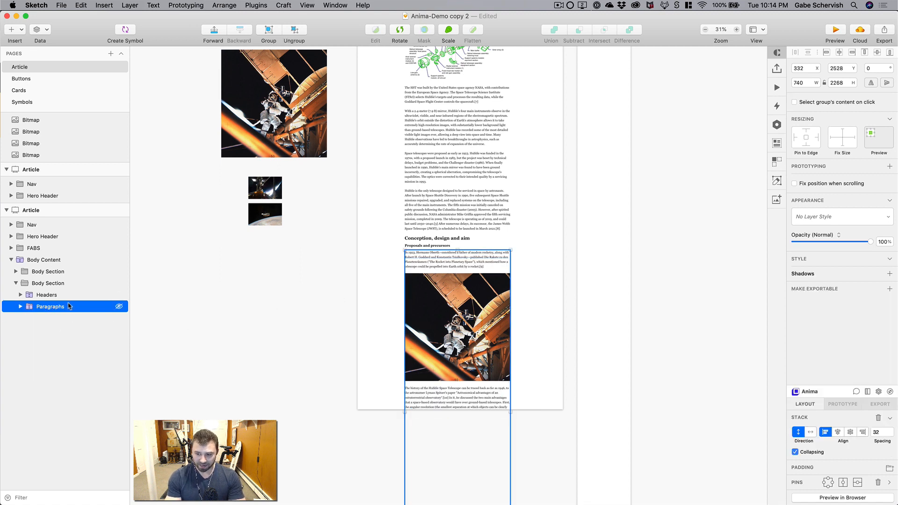
click(15, 272)
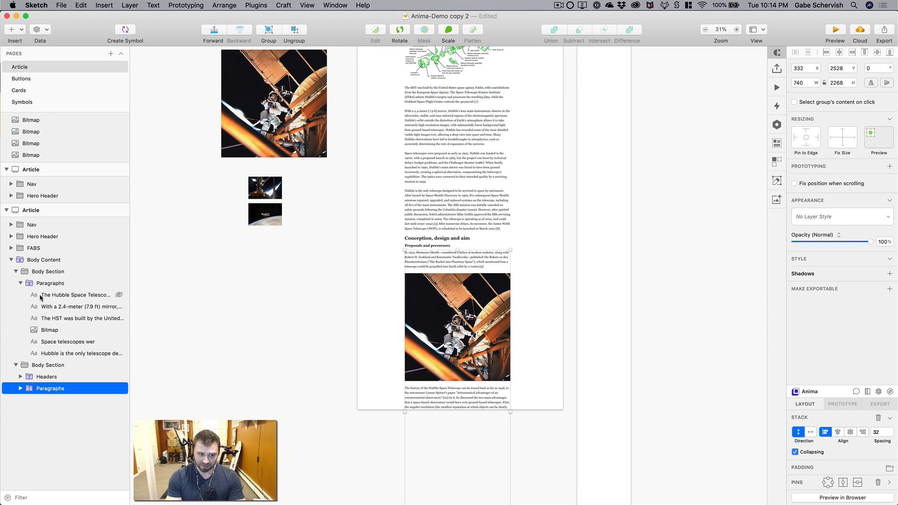
click(20, 283)
click(25, 283)
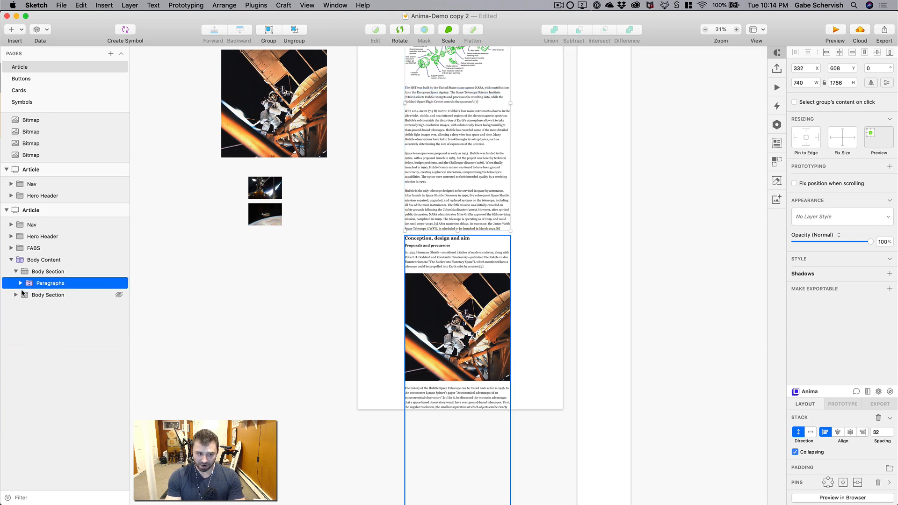
super+click(40, 320)
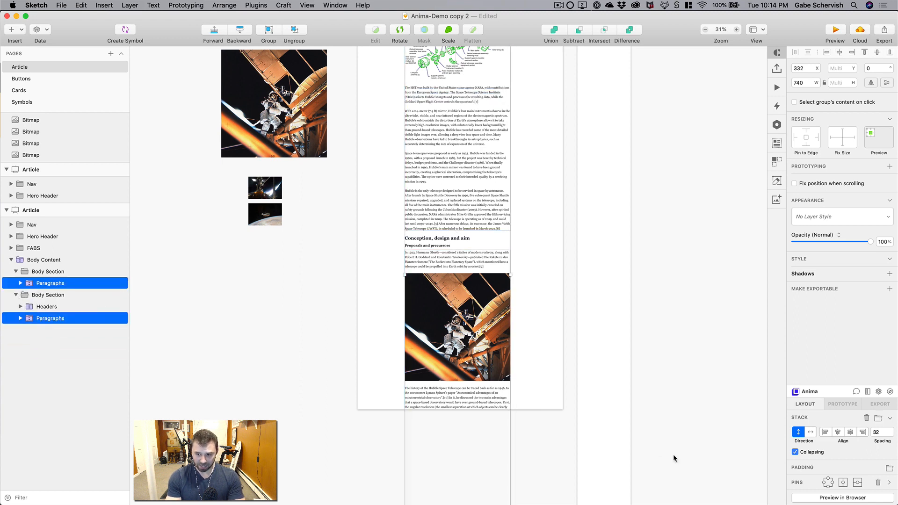
click(877, 432)
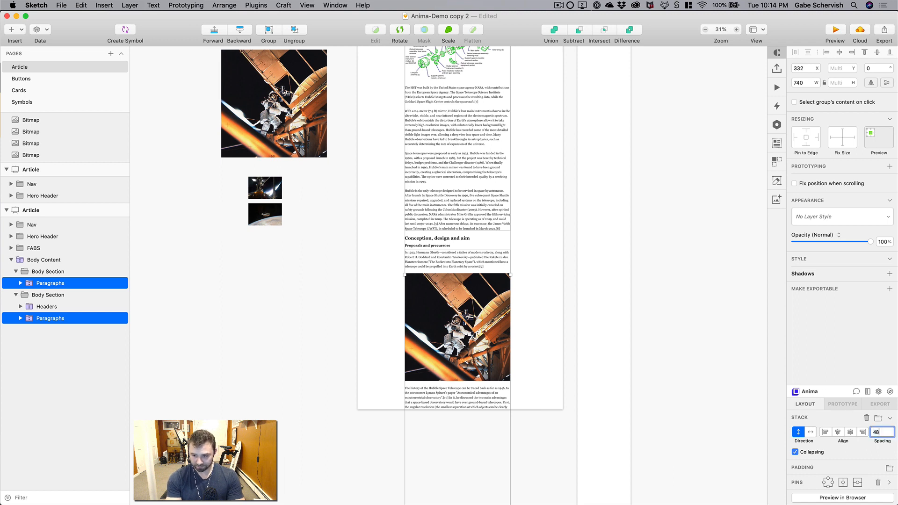
key(Return)
click(654, 248)
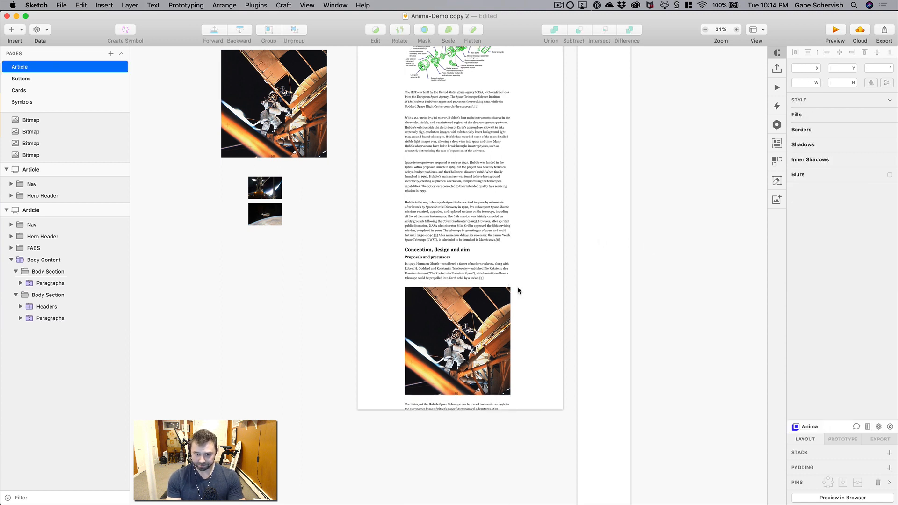
Check the spacing around the first section's last paragraphs and the second section's astronaut photo.
super+click(446, 206)
key(alt)
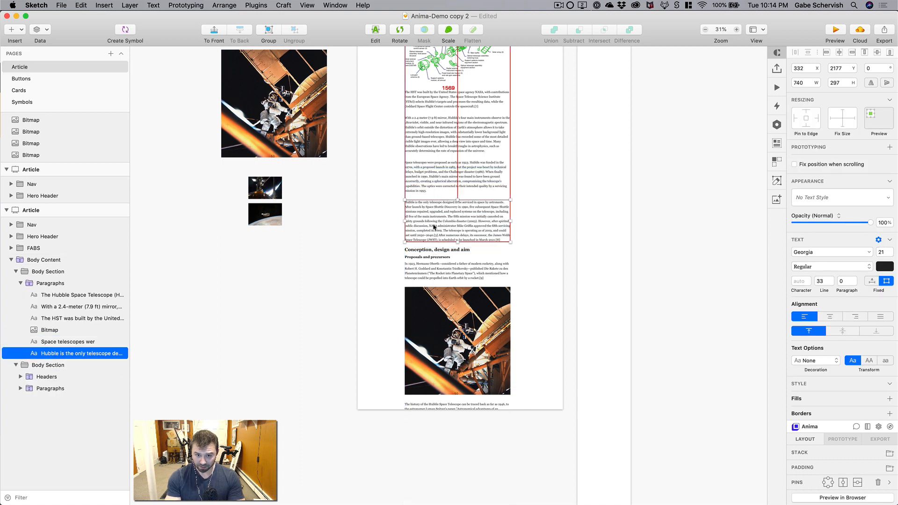
click(437, 172)
double_click(448, 314)
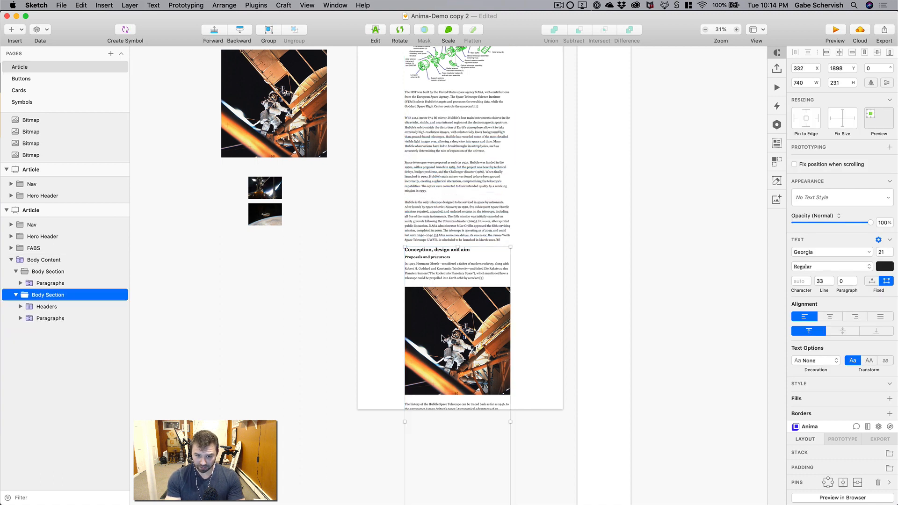
double_click(448, 314)
key(alt)
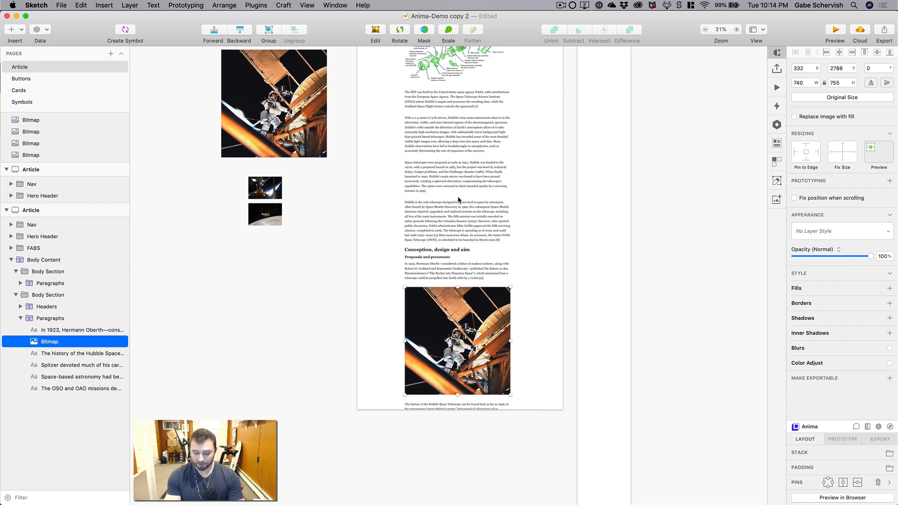
Set the stack spacing of both sections' Paragraphs groups back to 32.
key(super+minus)
key(z)
drag(399, 96, 598, 401)
scroll(544, 301, up, 2)
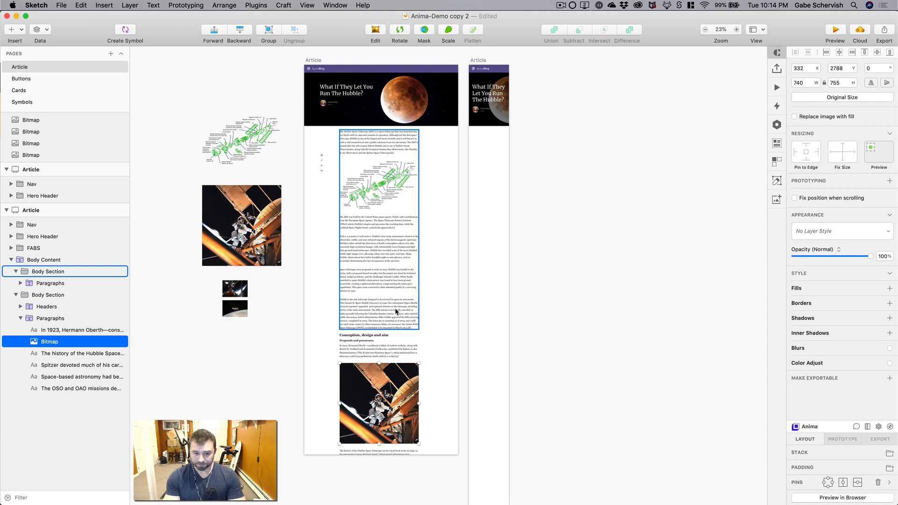
click(364, 244)
click(55, 318)
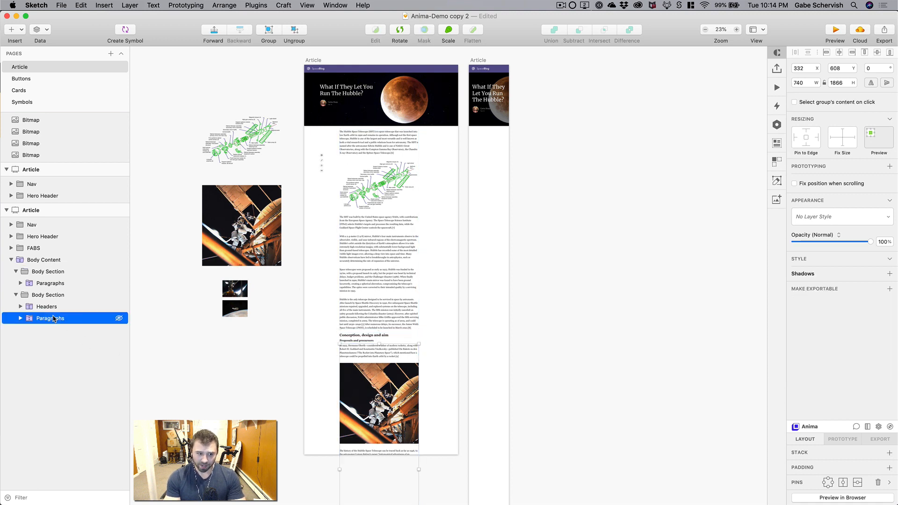
super+click(74, 283)
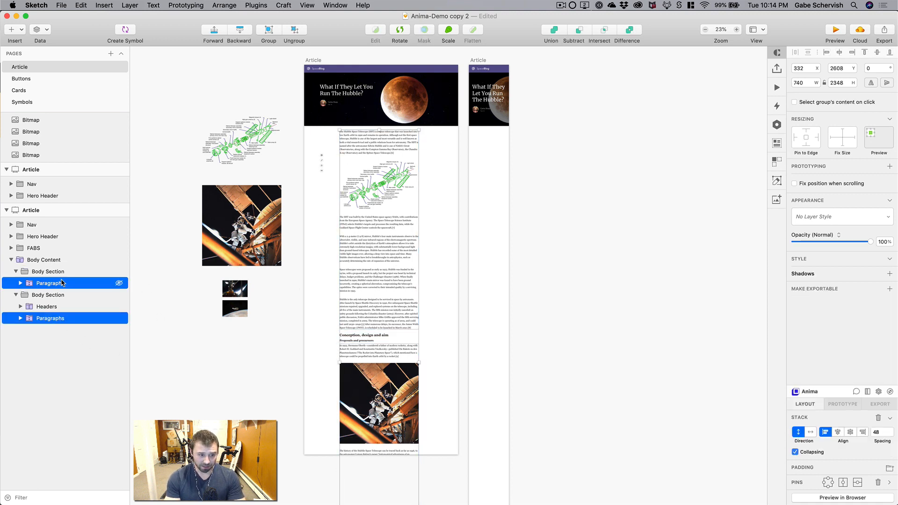
click(878, 432)
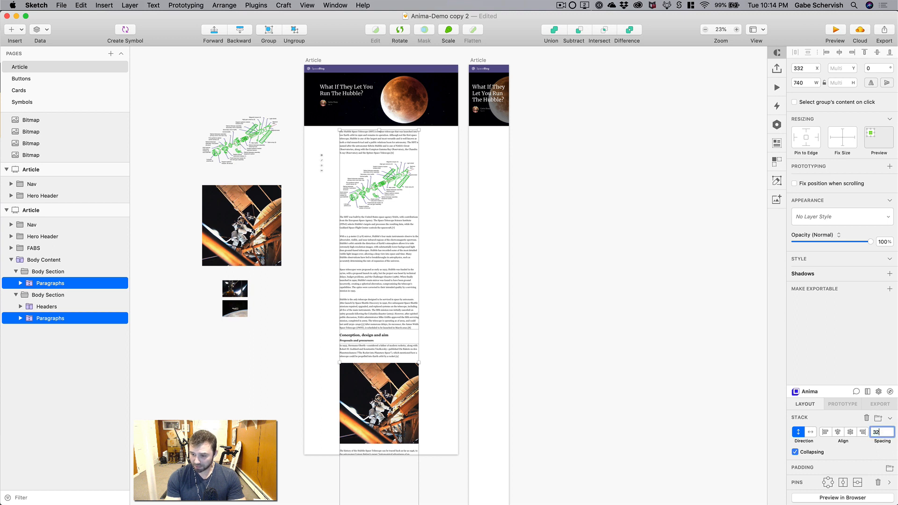
key(Return)
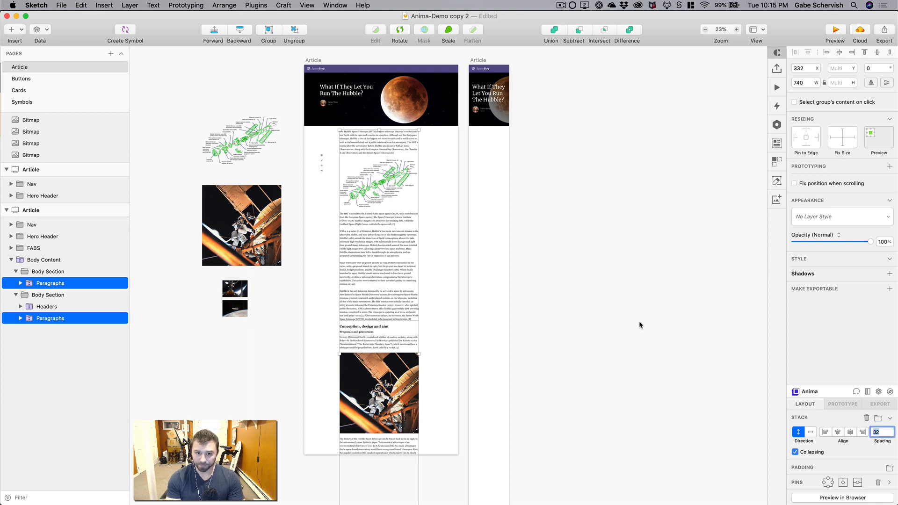
click(639, 322)
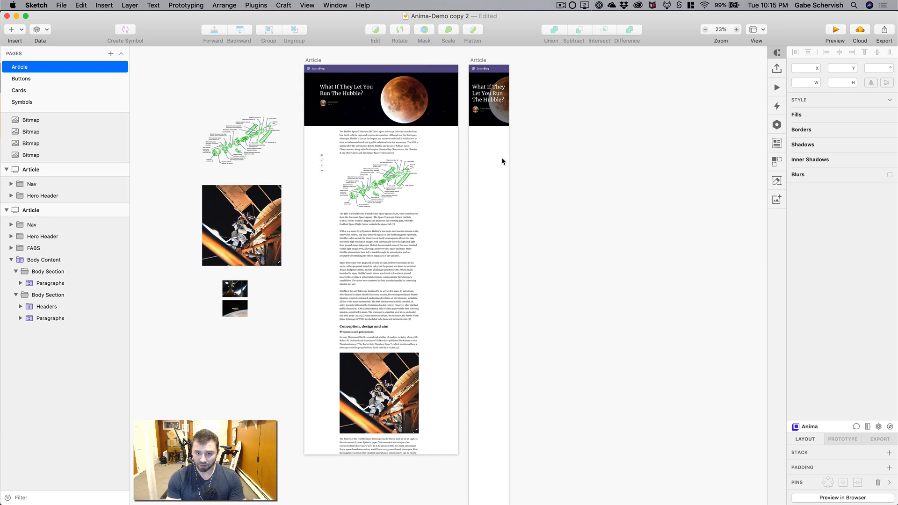
Copy the desktop article's Body Content stack and paste it into the 375-wide mobile Article artboard.
click(348, 243)
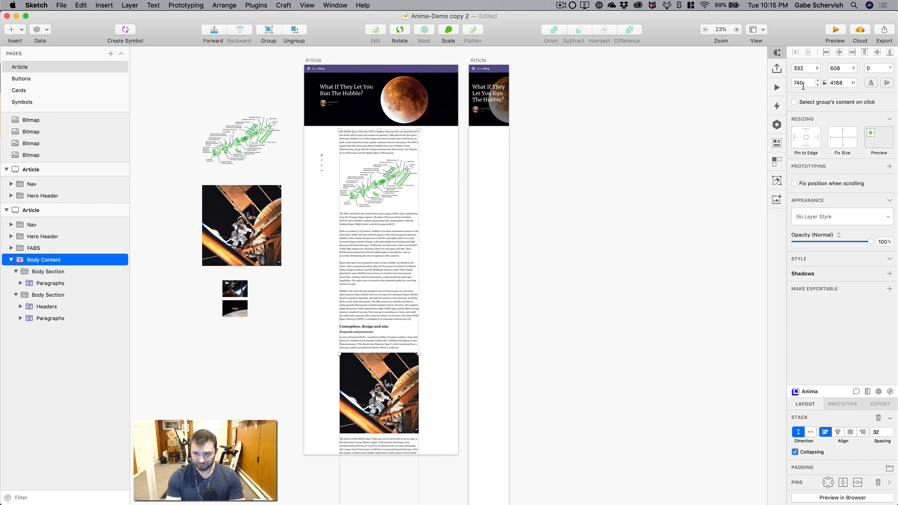
click(477, 61)
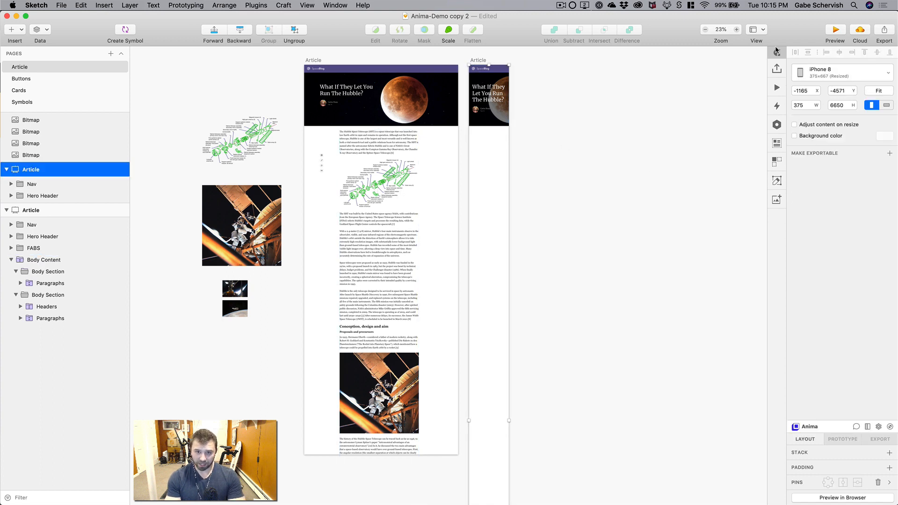
super+click(385, 146)
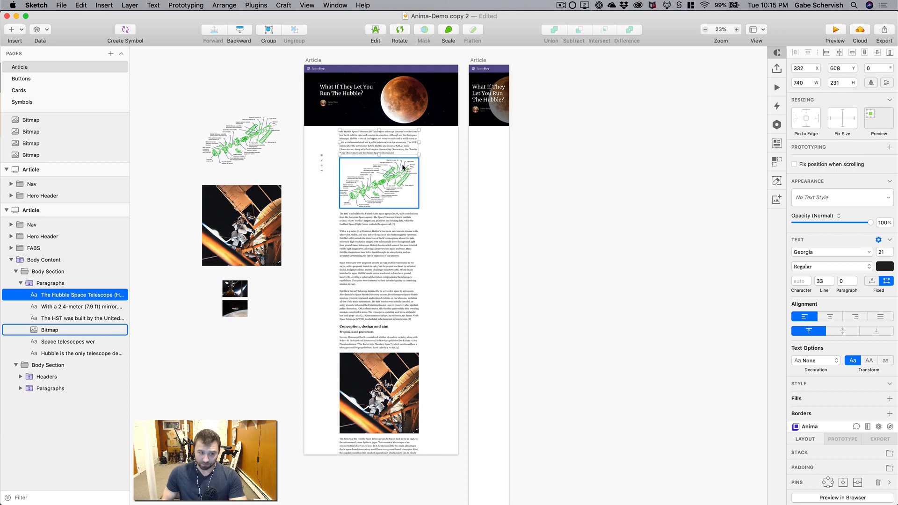
click(54, 261)
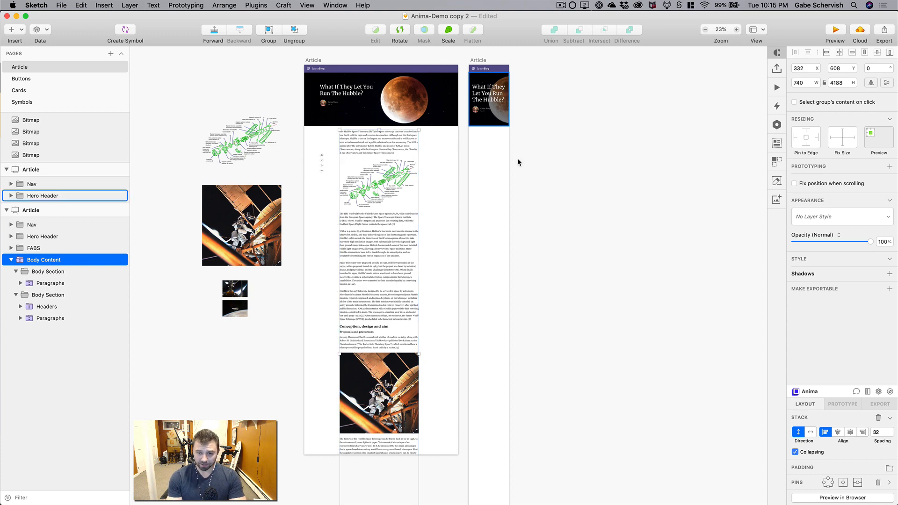
key(z)
drag(418, 66, 625, 230)
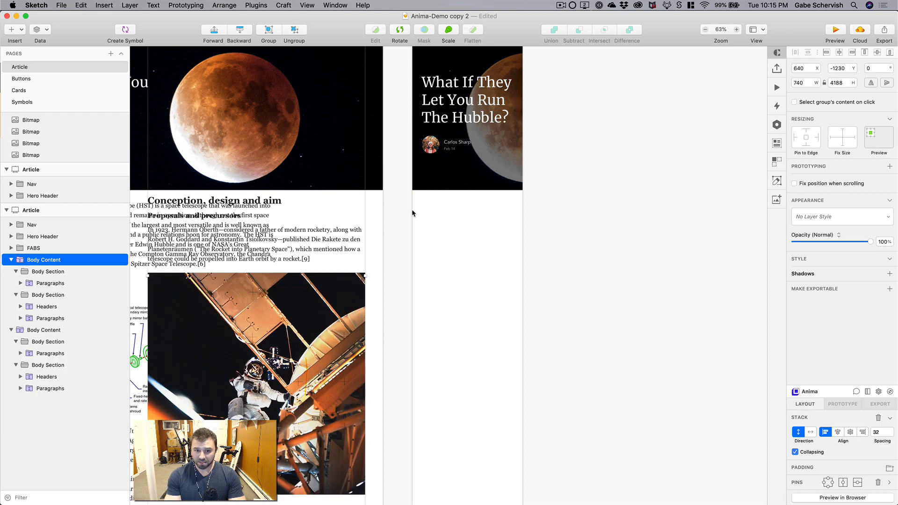
click(283, 228)
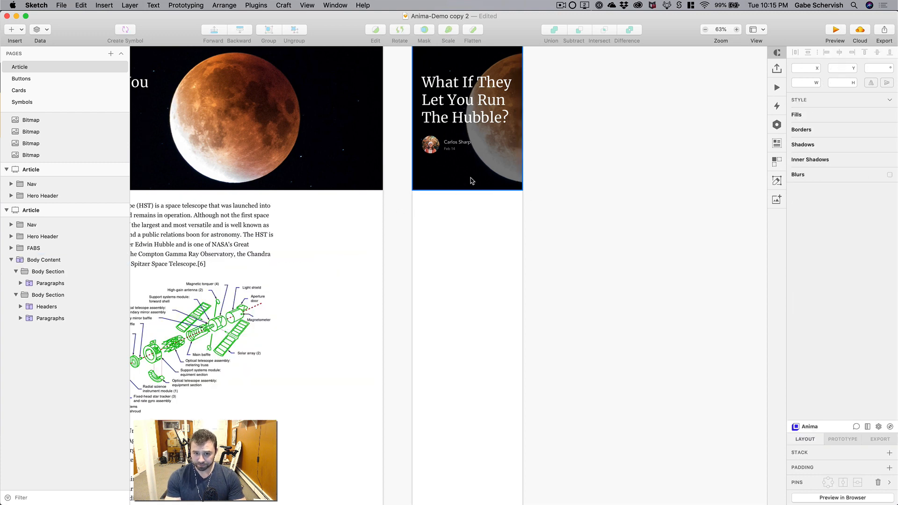
click(469, 185)
key(super+v)
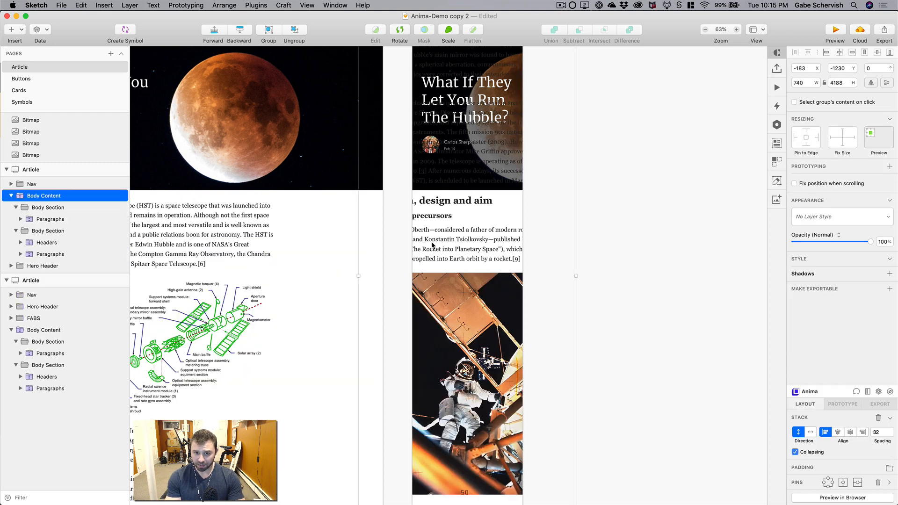
Place the mobile Body Content stack directly below the hero header and flush with the artboard's left edge, at X 0, Y 573.
drag(447, 265, 474, 355)
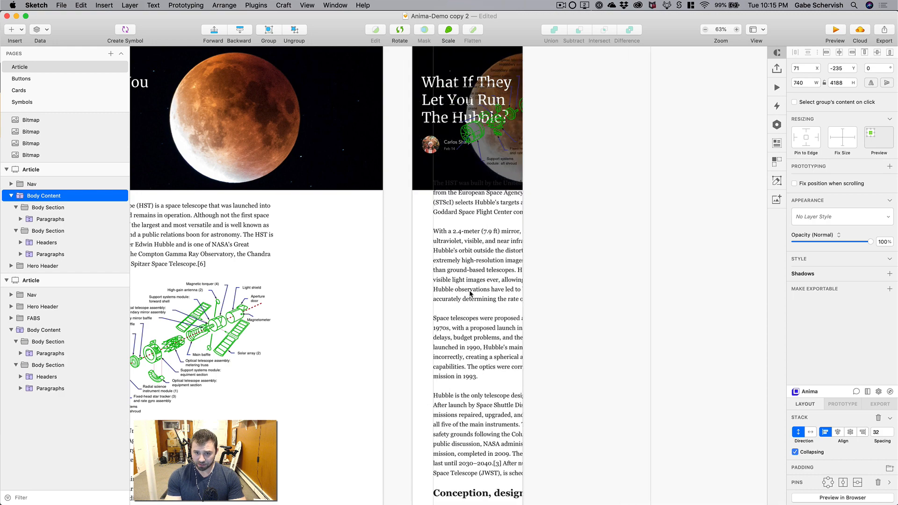
drag(475, 194, 446, 386)
mouse_move(450, 298)
mouse_down()
mouse_move(468, 324)
mouse_move(463, 298)
mouse_up()
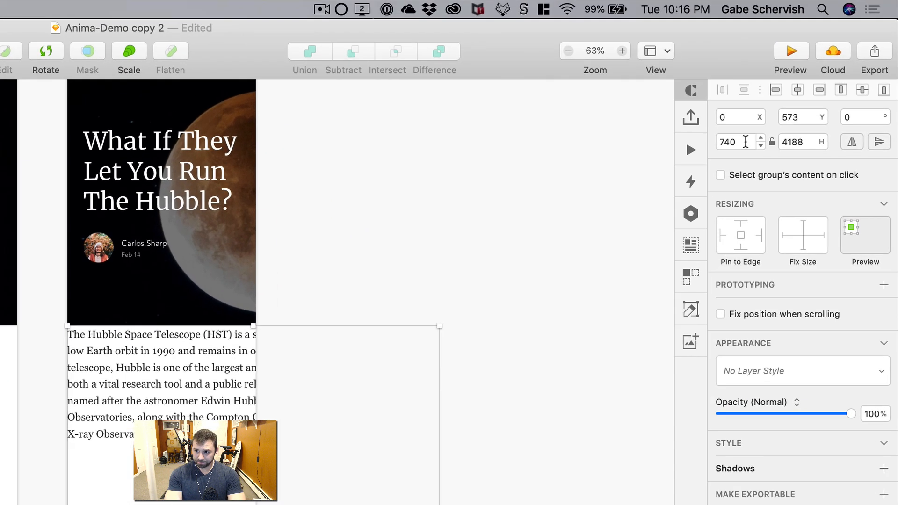
Set the mobile Body Content stack's width to 375-32, resizing it from its center.
click(809, 83)
double_click(745, 141)
text(375-)
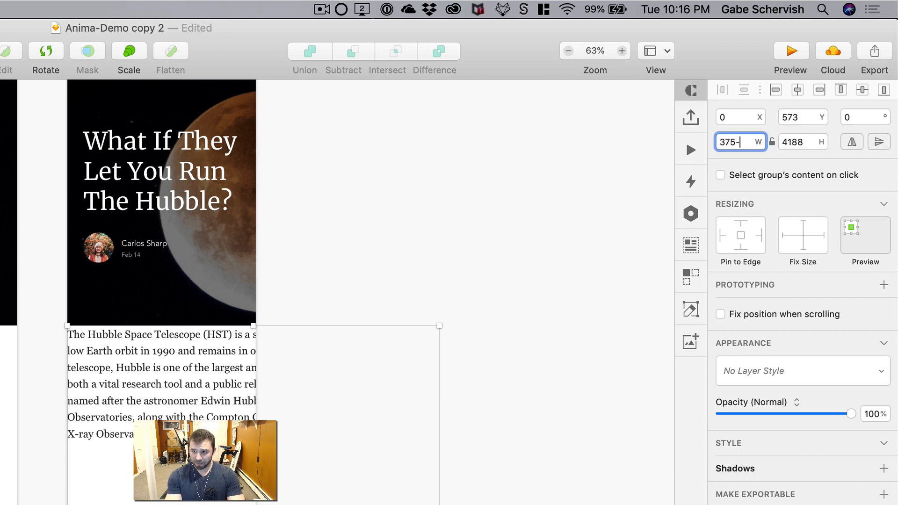
text(32)
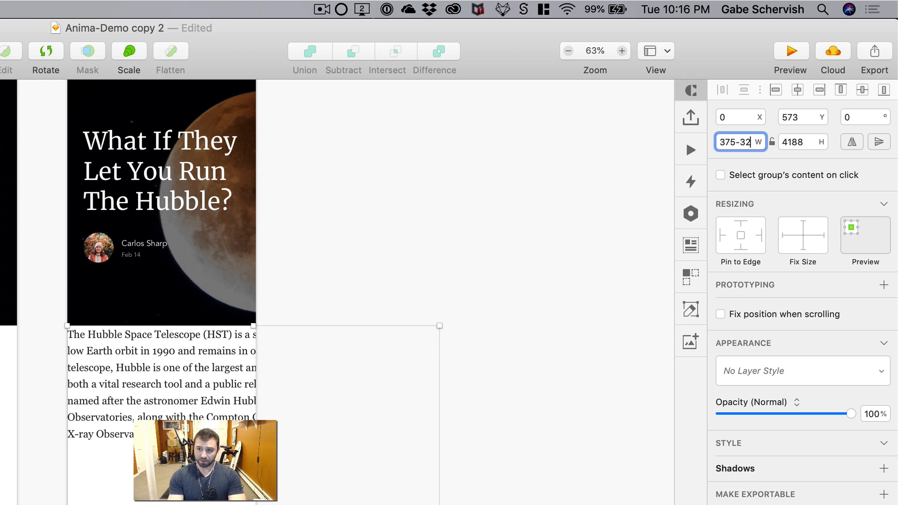
key(super+space)
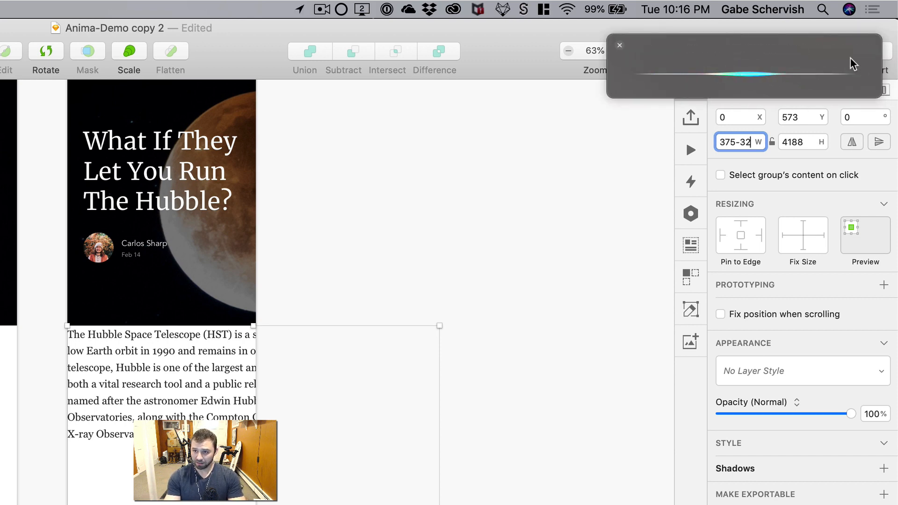
click(619, 47)
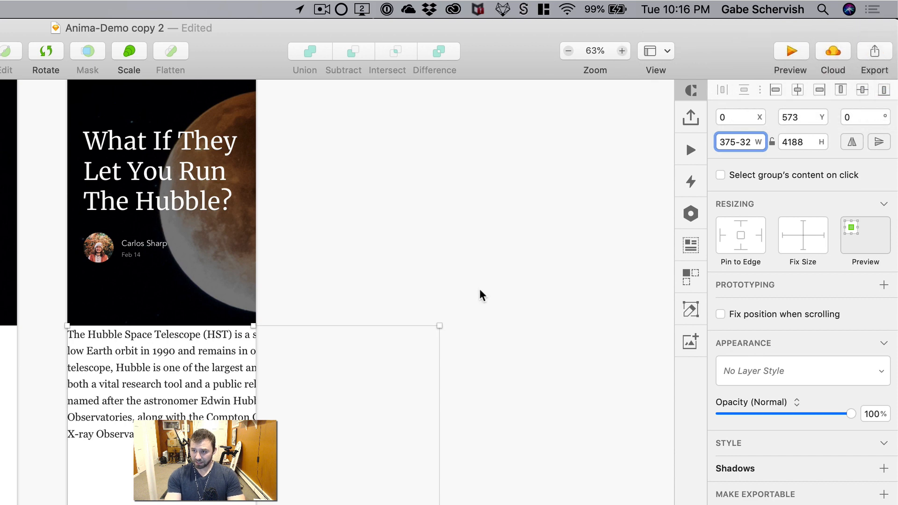
text(c)
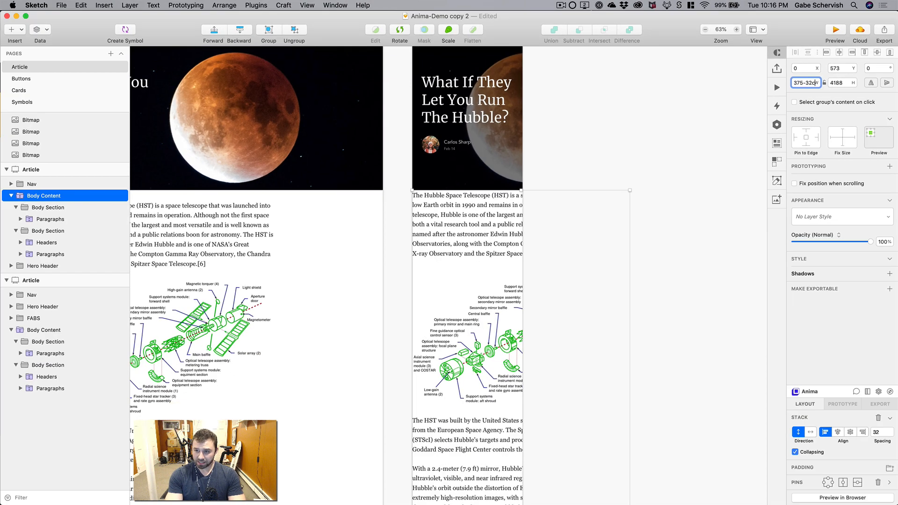
key(Return)
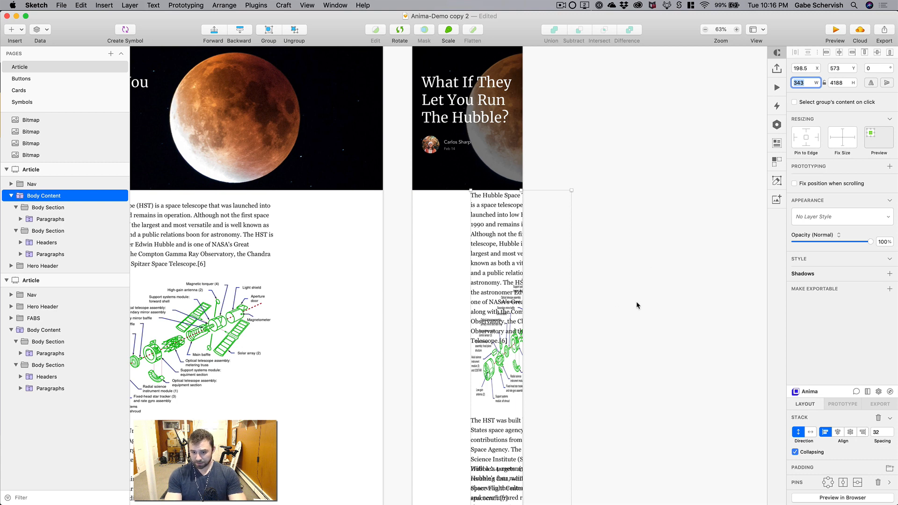
Delete the telescope diagram and the astronaut photo from the mobile Body Content stack.
super+click(502, 384)
key(Delete)
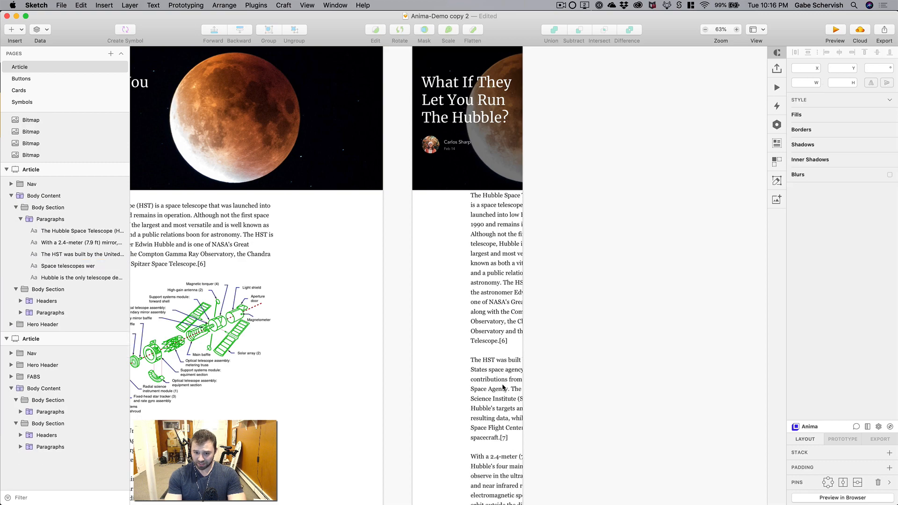
scroll(503, 387, down, 15)
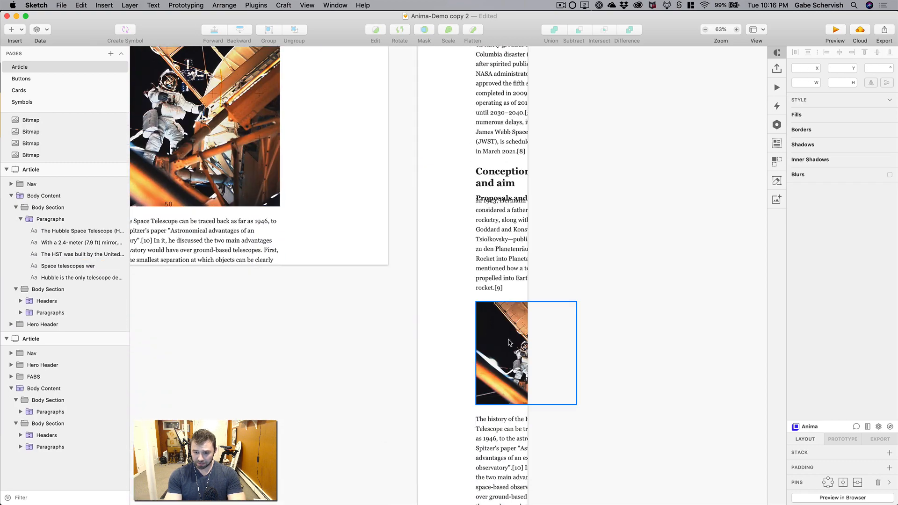
super+click(510, 343)
key(Delete)
scroll(510, 327, up, 10)
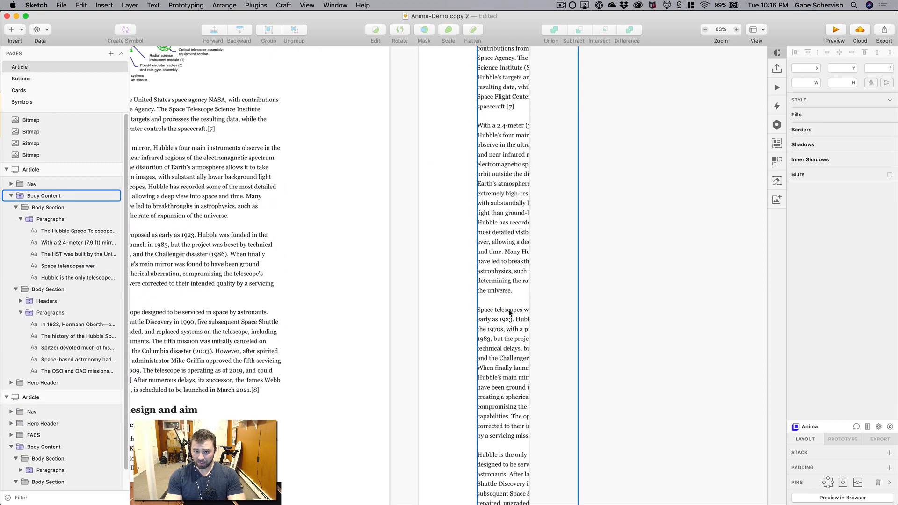
scroll(510, 312, up, 10)
Move the mobile Body Content stack to X 16, Y 589, leaving a 16 px gap below the hero header.
click(509, 236)
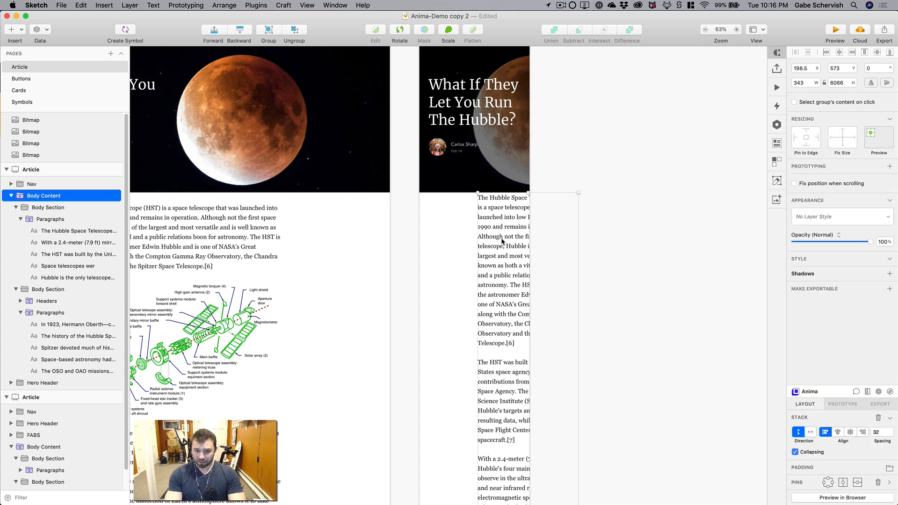
drag(502, 241, 448, 245)
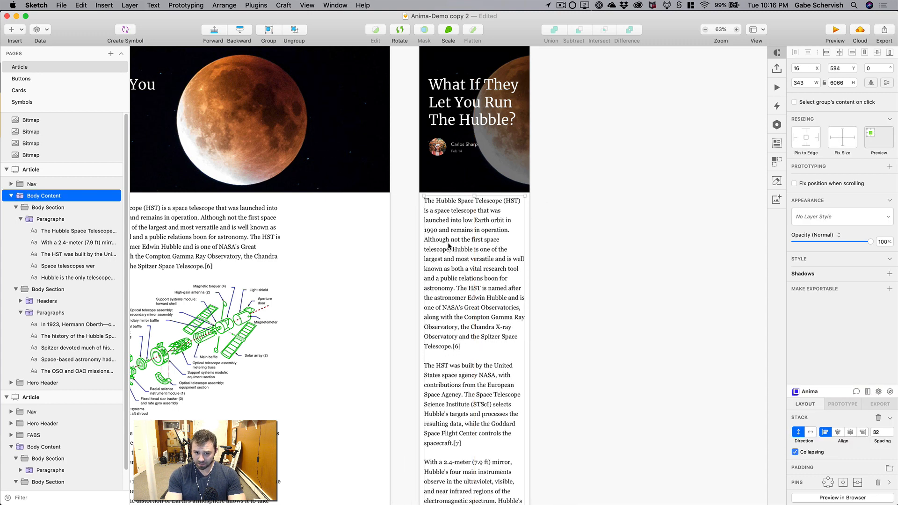
key(Down)
key(Down)
key(Down)
key(Down)
key(Down)
key(alt)
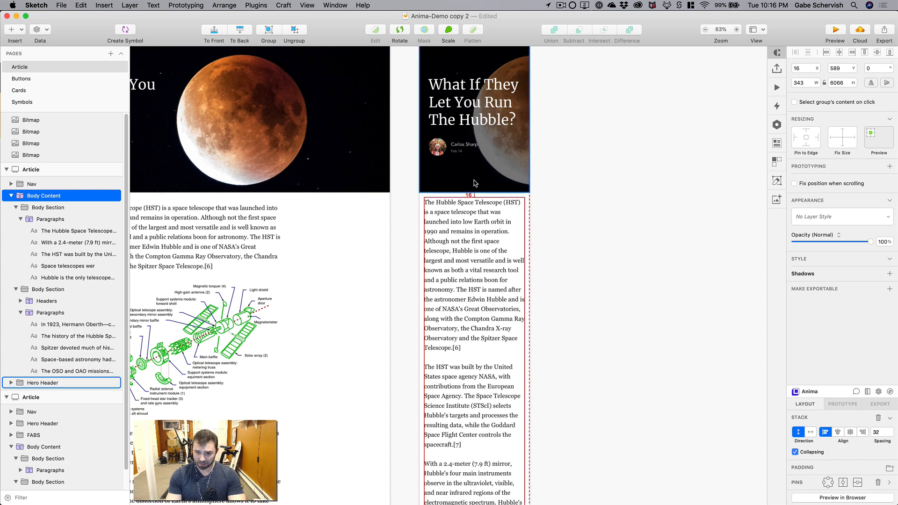
key(alt)
Examine the mobile article's text flow, especially how the "Proposals and precursors" header and the paragraph after it are spaced in the second Body Section.
scroll(425, 253, up, 3)
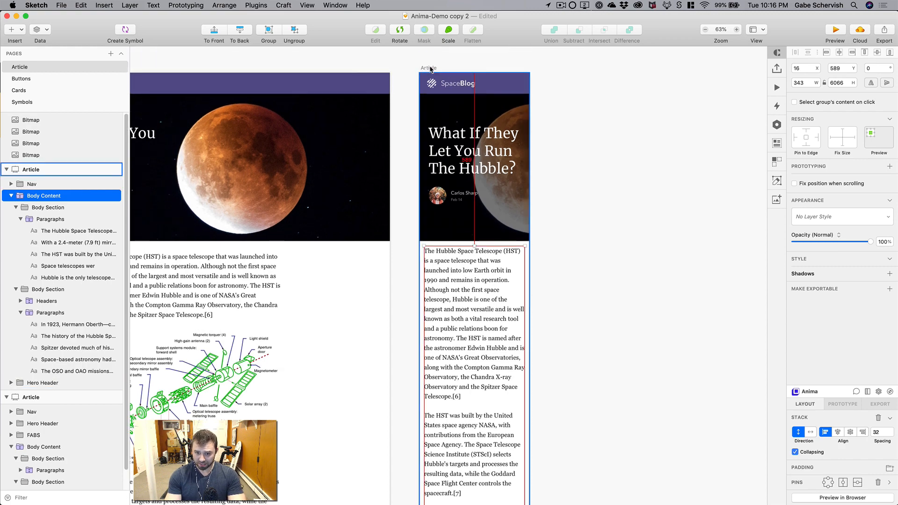
scroll(416, 326, down, 10)
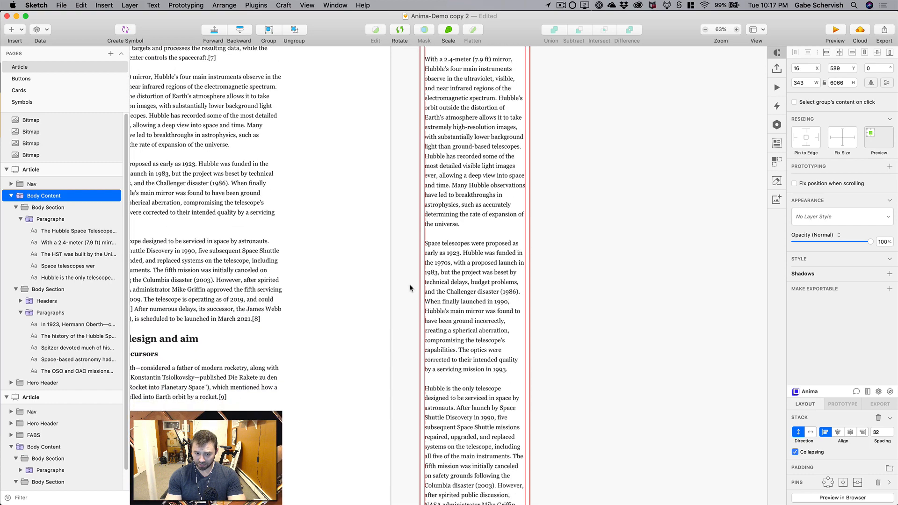
scroll(420, 285, down, 5)
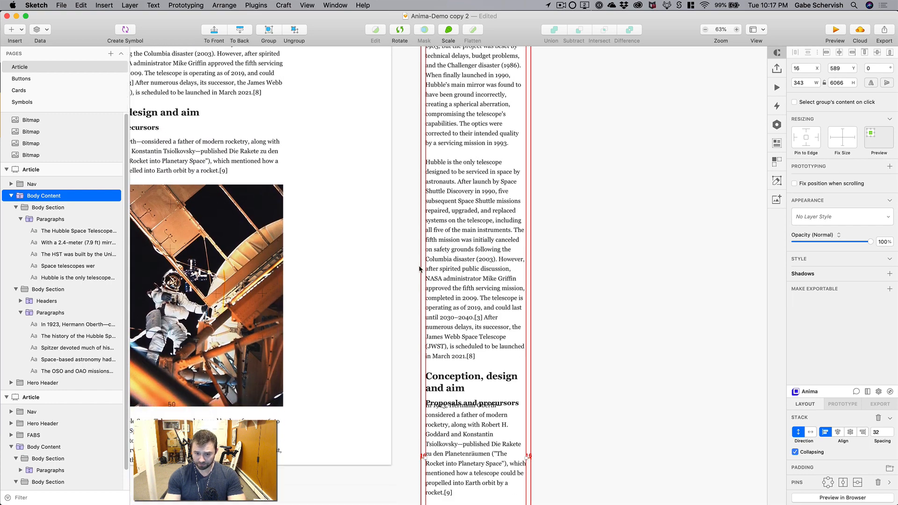
key(super+minus)
scroll(419, 266, up, 1)
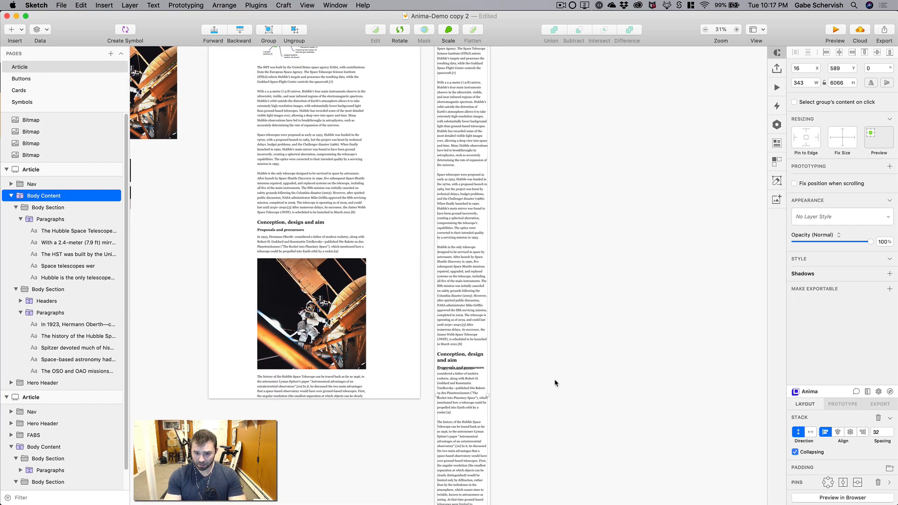
click(554, 379)
super+click(451, 368)
super+click(451, 386)
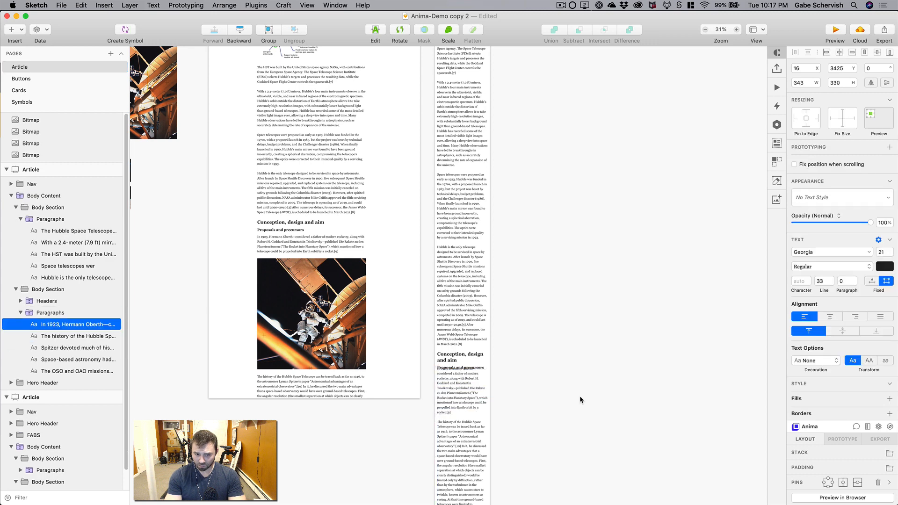
click(580, 395)
click(476, 370)
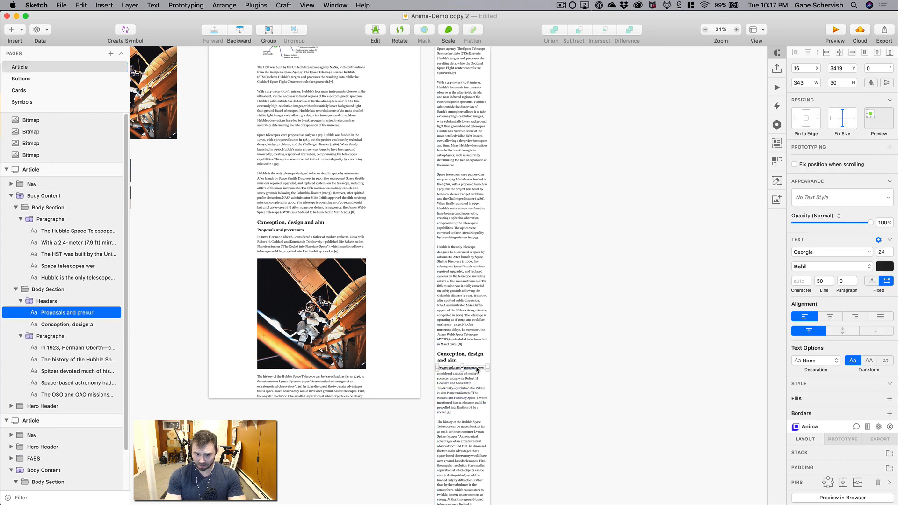
click(38, 290)
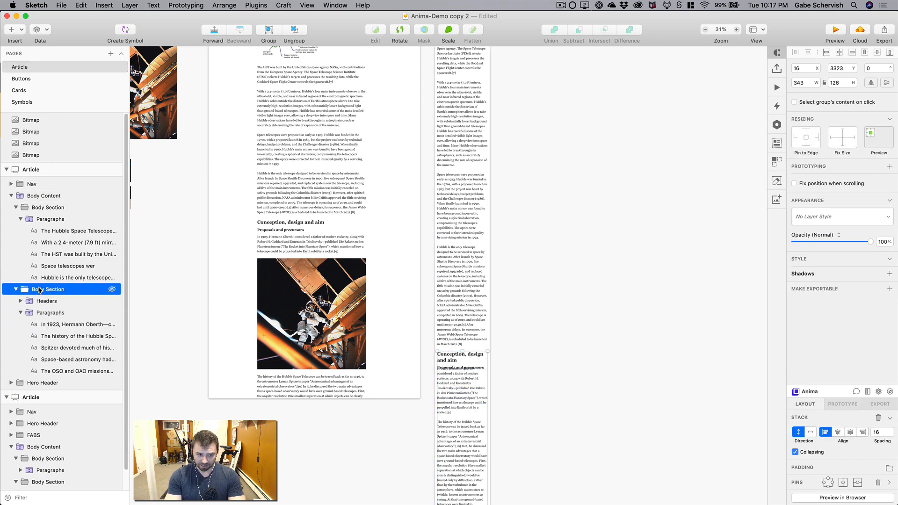
Inspect the "Conception, design and aim" and "Proposals and precursors" headers in the desktop article's second section.
scroll(421, 275, left, 2)
key(z)
drag(229, 193, 488, 367)
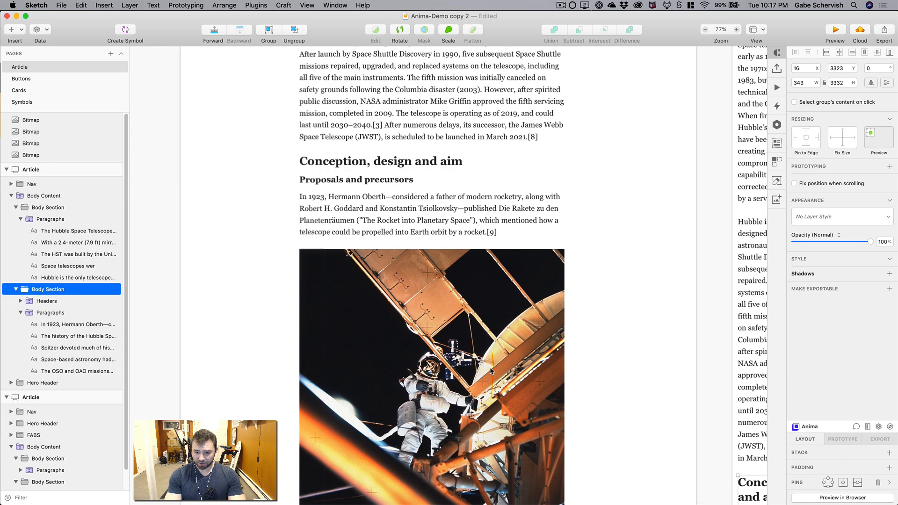
super+click(362, 164)
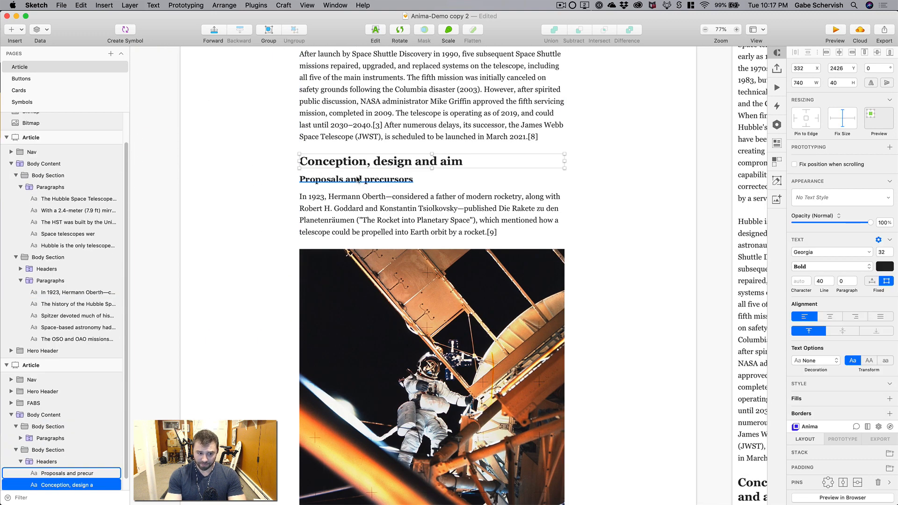
super+click(357, 179)
scroll(65, 416, down, 1)
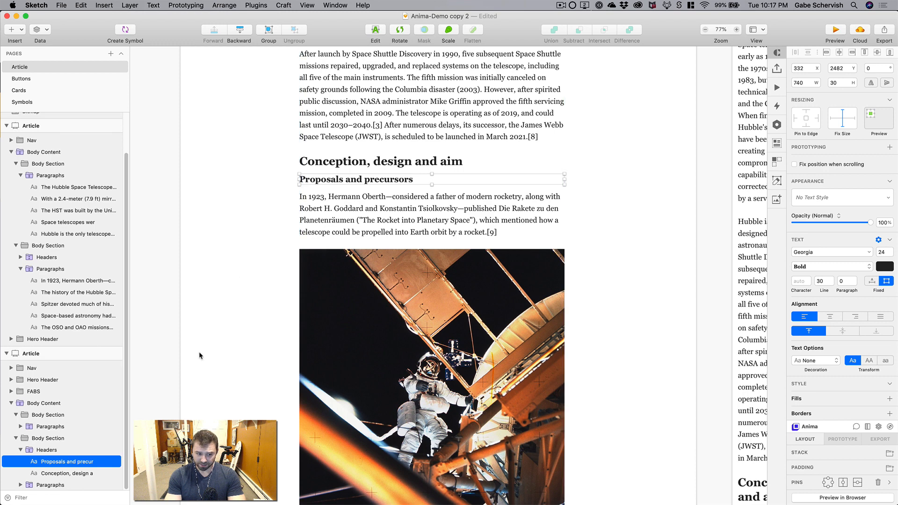
Duplicate the desktop "Conception, design and aim" header three times to test the stack's reflow, and undo the duplicates.
super+click(367, 160)
key(super+d)
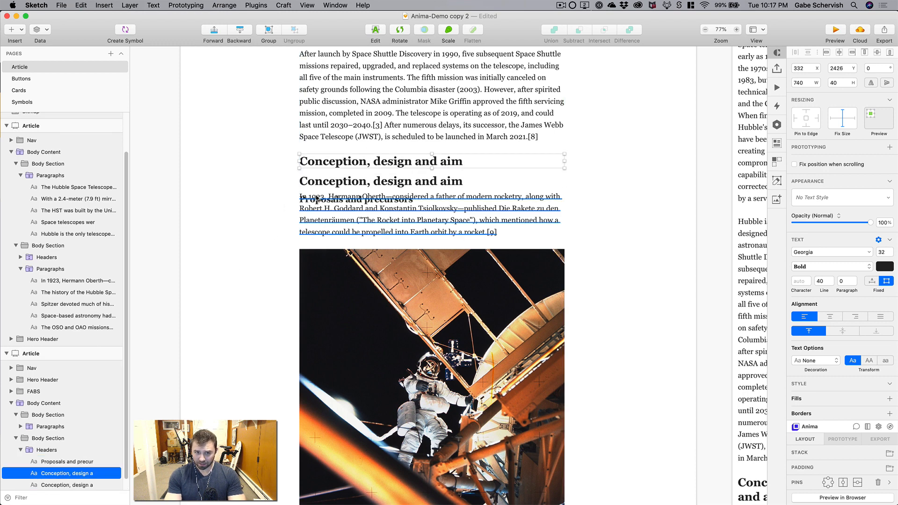
key(super+d)
key(super+d)
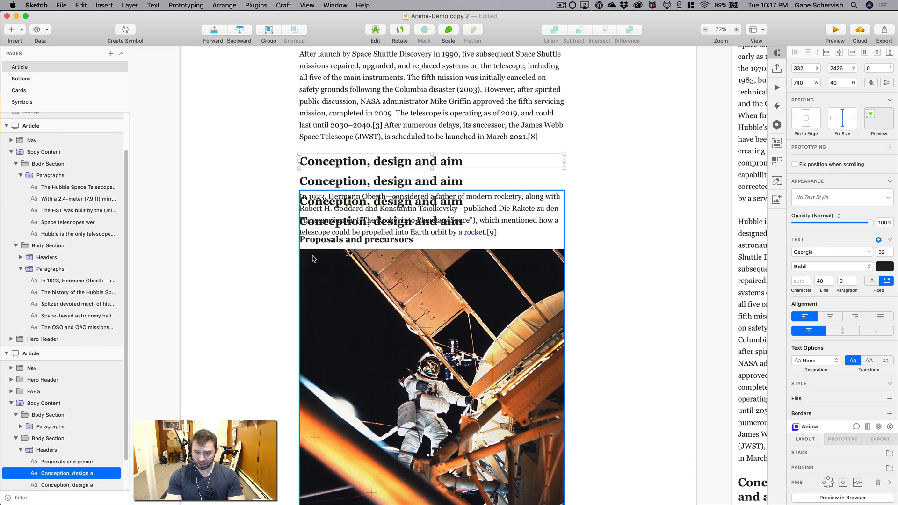
key(super+z)
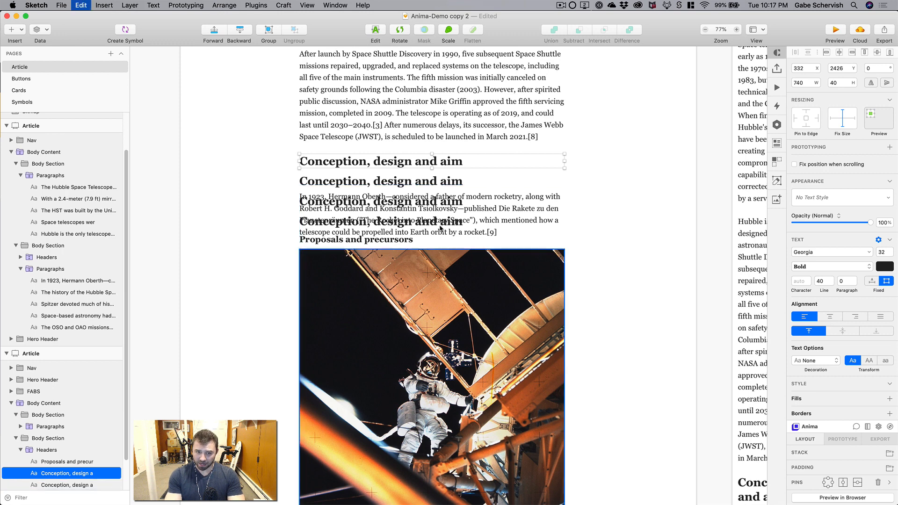
key(super+z)
key(super+z)
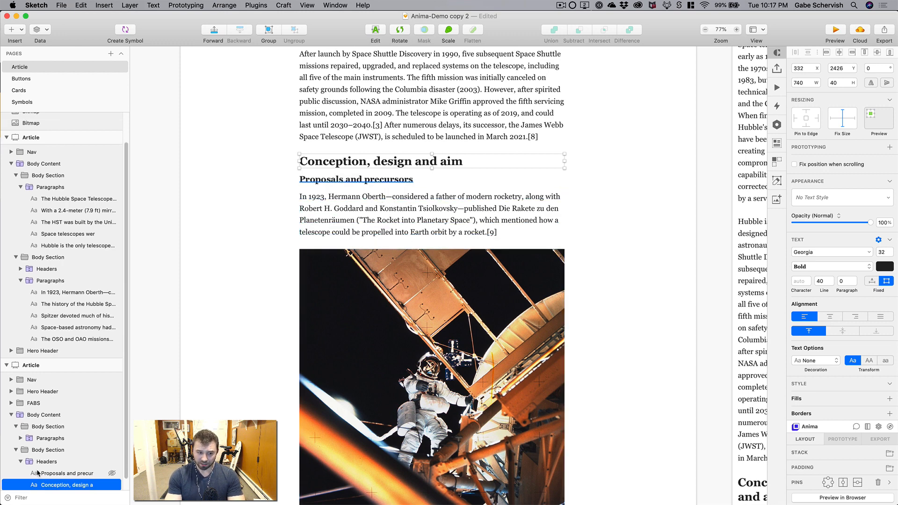
Turn the second Body Section of the desktop article into a vertical Anima stack with 16 px spacing.
scroll(38, 472, down, 1)
click(21, 450)
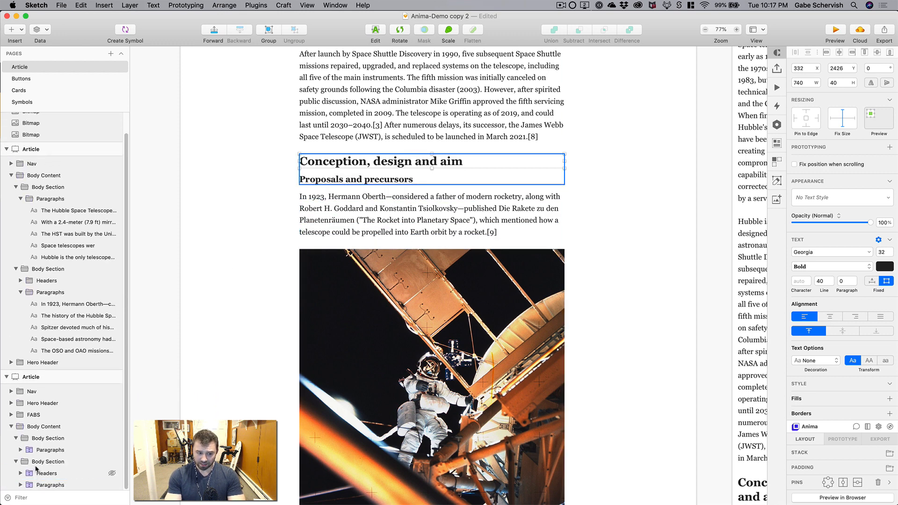
click(40, 472)
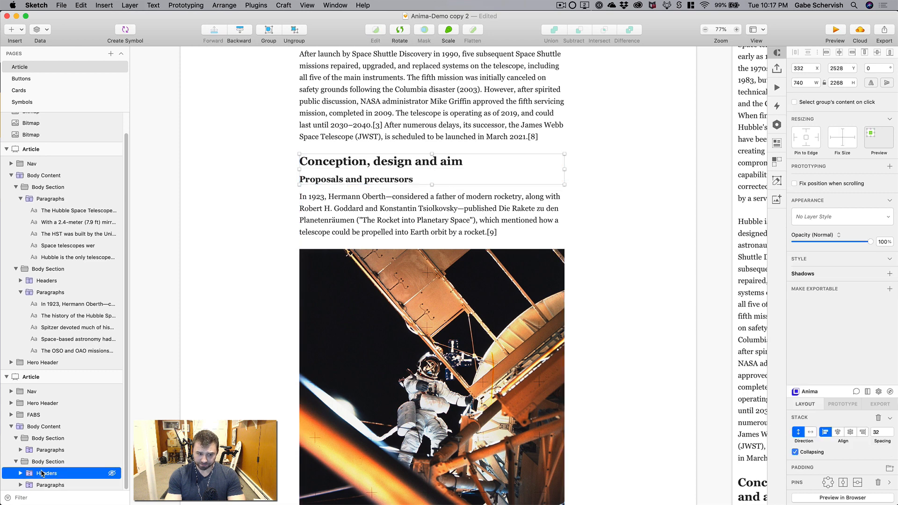
click(45, 462)
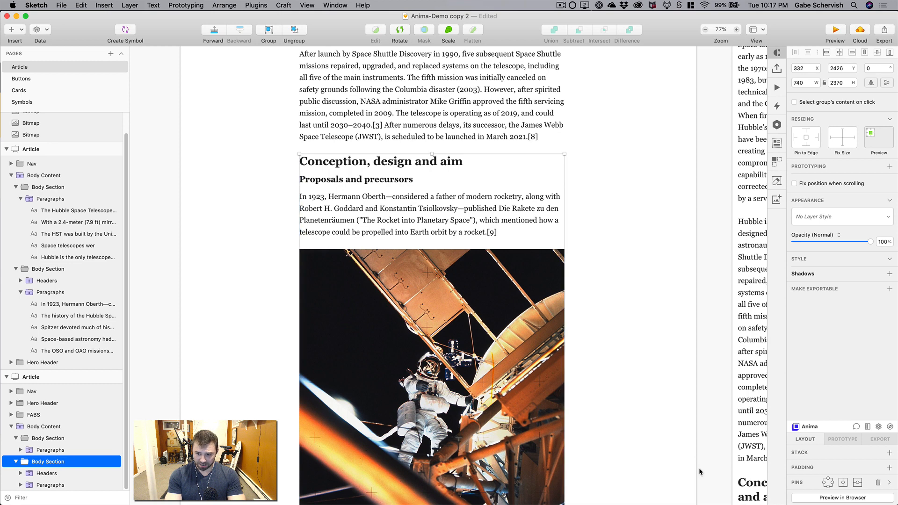
click(808, 453)
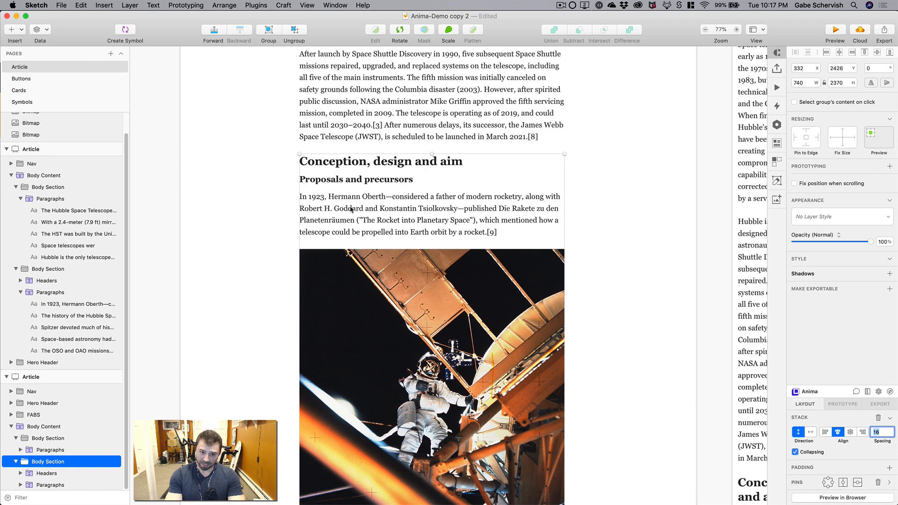
click(640, 254)
Duplicate the desktop "Proposals and precursors" header twice to test how the paragraphs reflow, and undo the duplicates.
super+click(343, 179)
key(super+d)
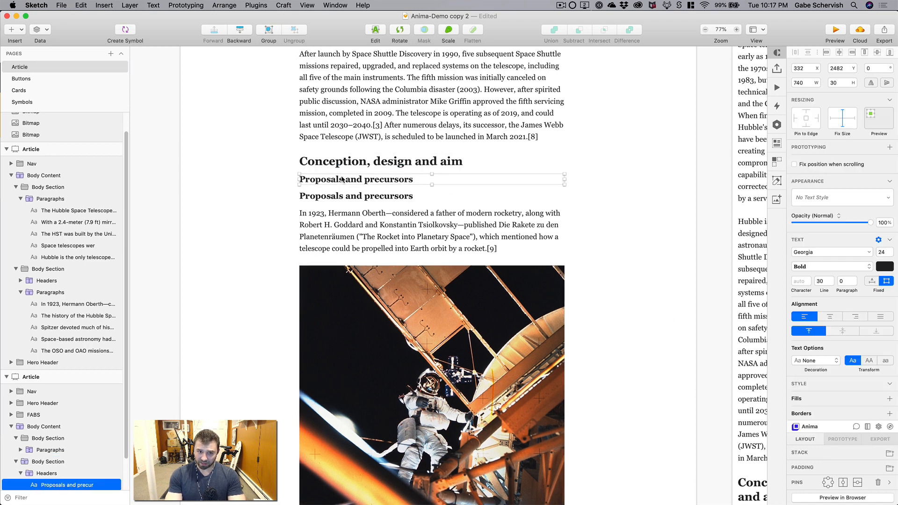
key(super+d)
key(super+z)
key(super+z)
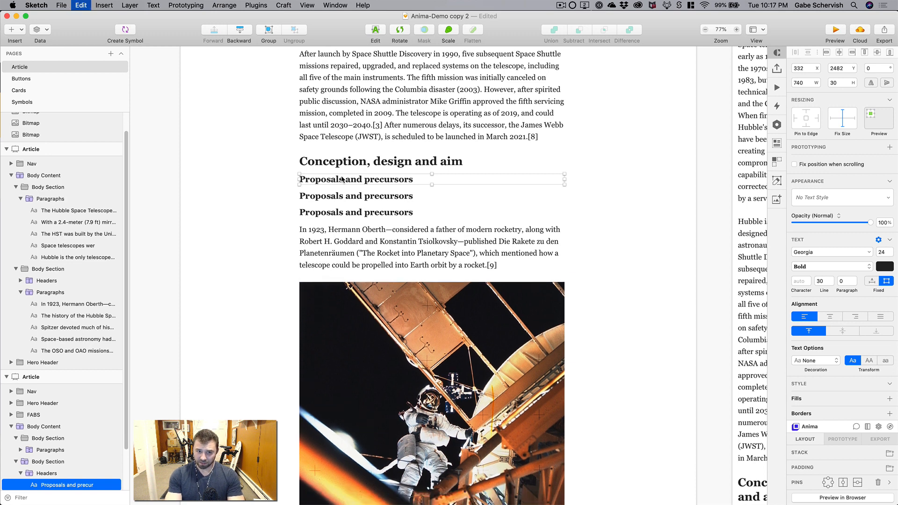
Turn the second Body Section of the mobile article into a vertical Anima stack.
scroll(341, 179, right, 5)
scroll(341, 179, down, 8)
scroll(341, 179, right, 2)
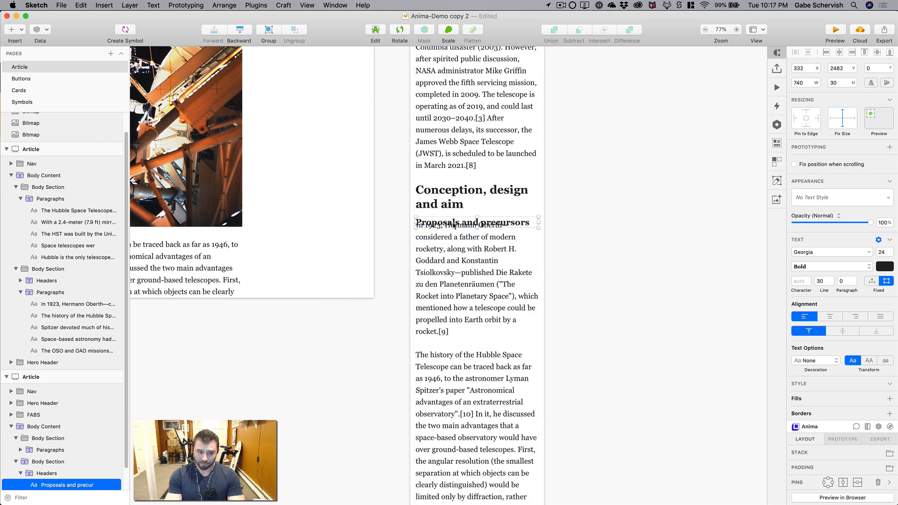
click(453, 225)
click(50, 270)
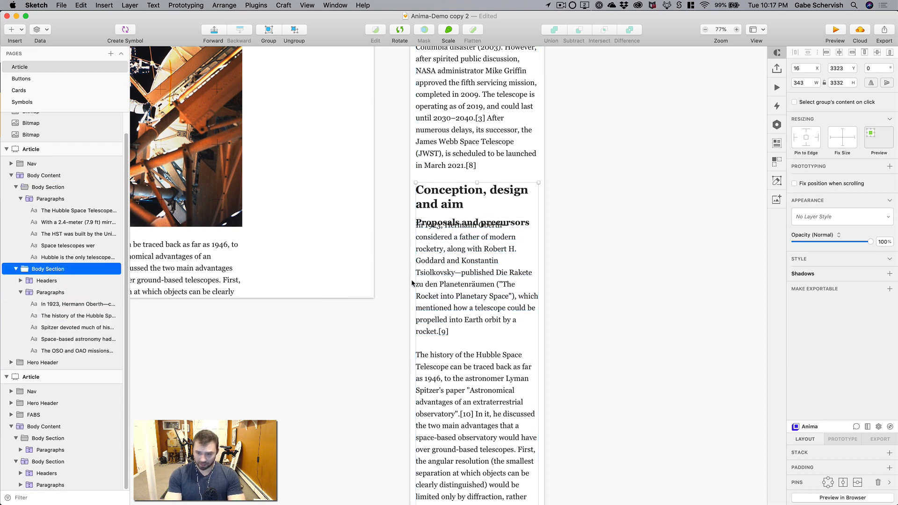
click(819, 452)
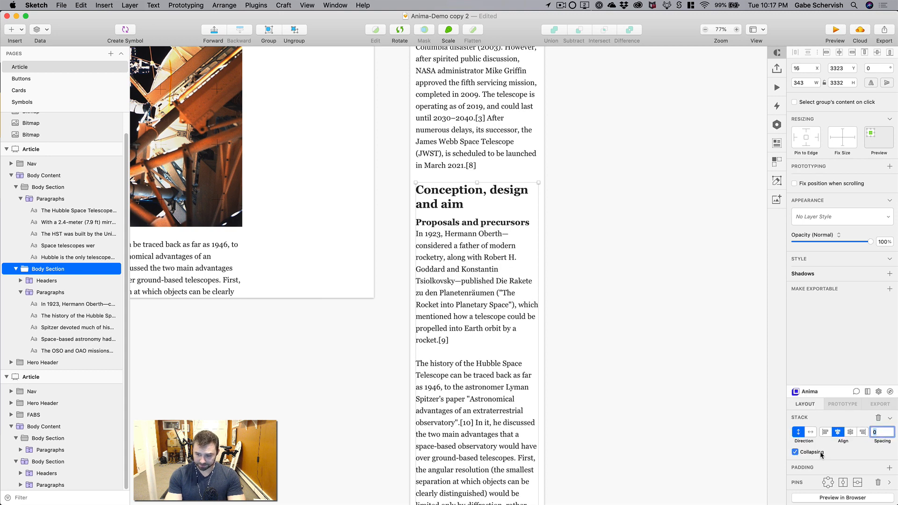
key(Escape)
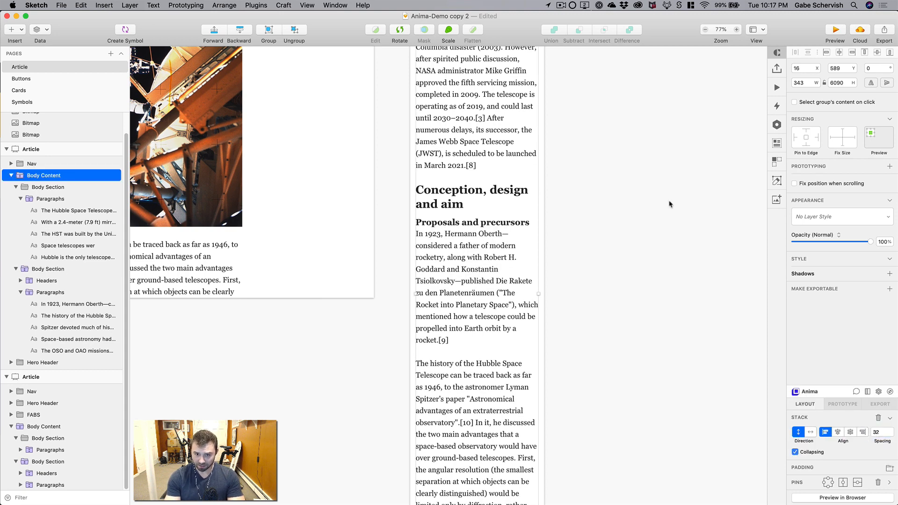
Set the mobile second Body Section stack to left alignment and 16 px spacing.
super+click(420, 201)
click(56, 281)
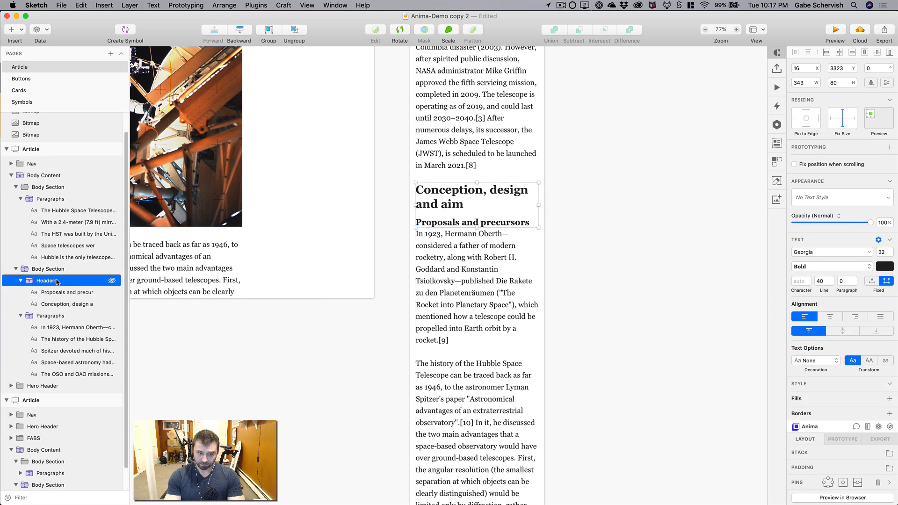
key(Escape)
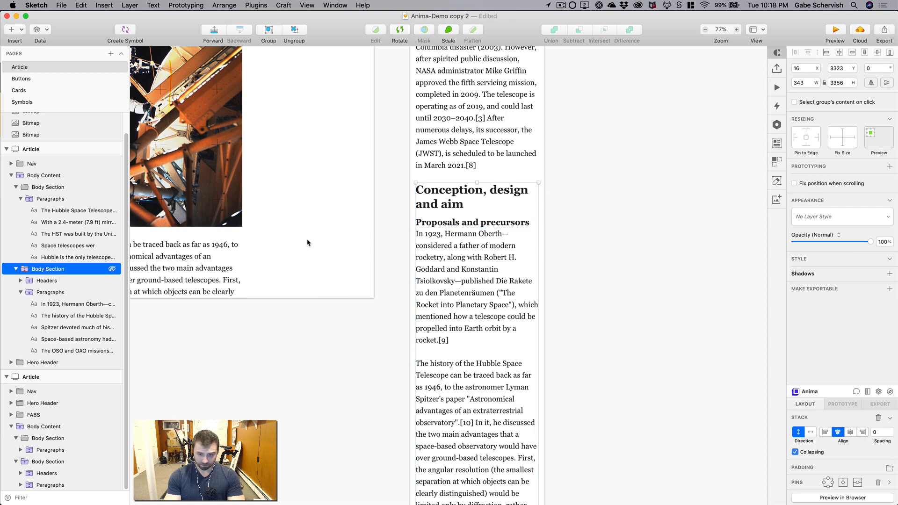
click(826, 432)
click(875, 430)
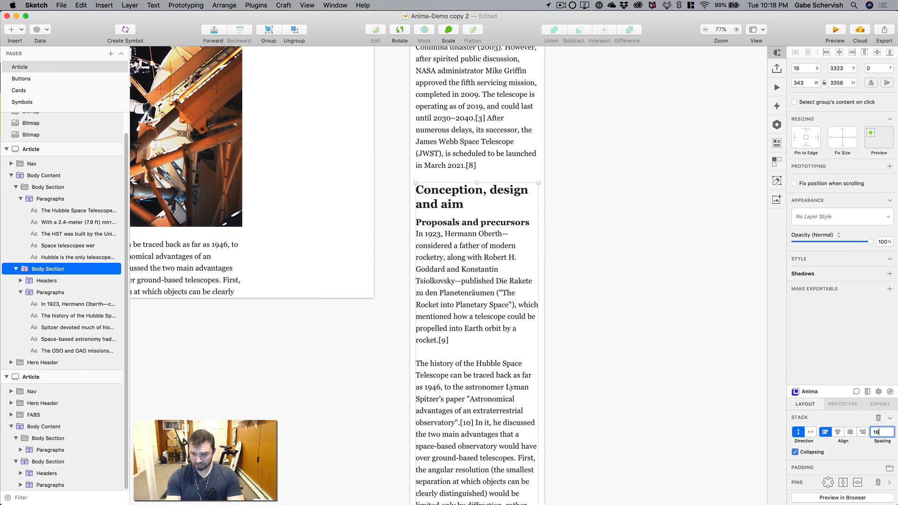
key(Return)
key(Escape)
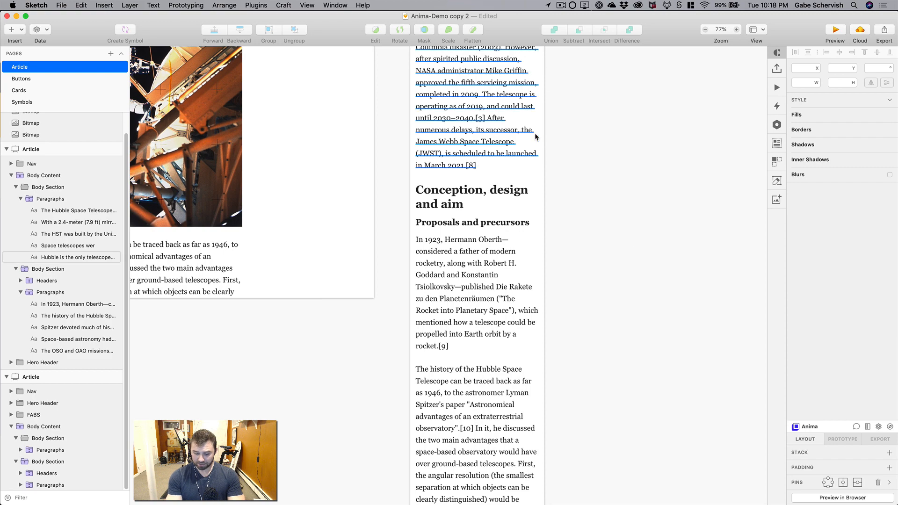
Copy the telescope diagram from the desktop article into the mobile Paragraphs stack, above "The HST was built by the United States space agency".
key(super+minus)
key(super+minus)
scroll(345, 194, up, 5)
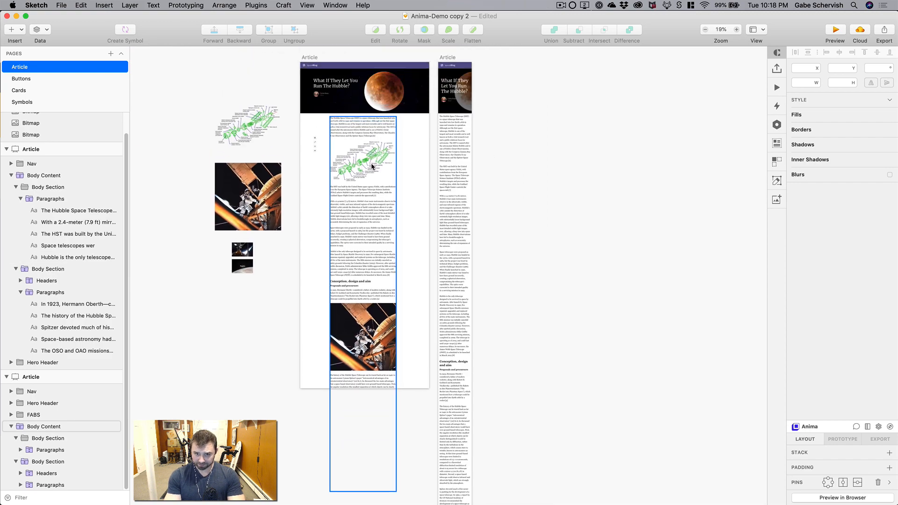
scroll(506, 249, up, 5)
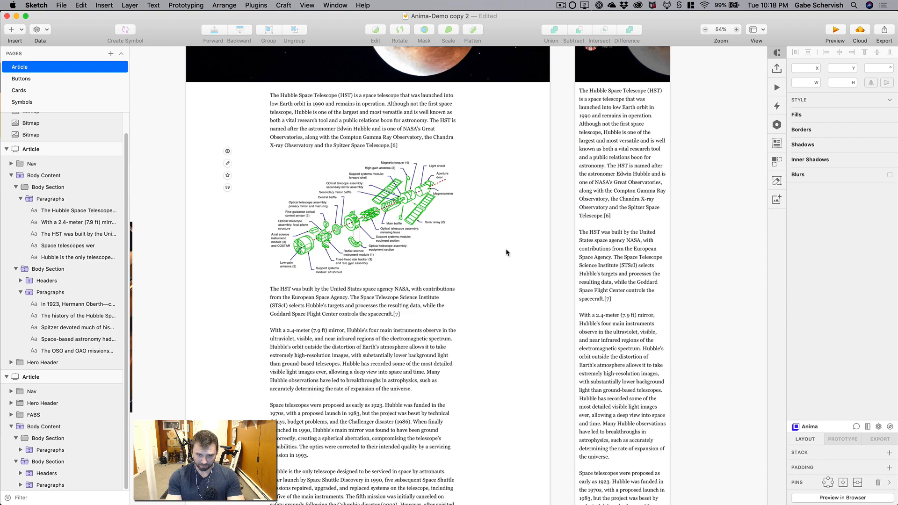
click(356, 220)
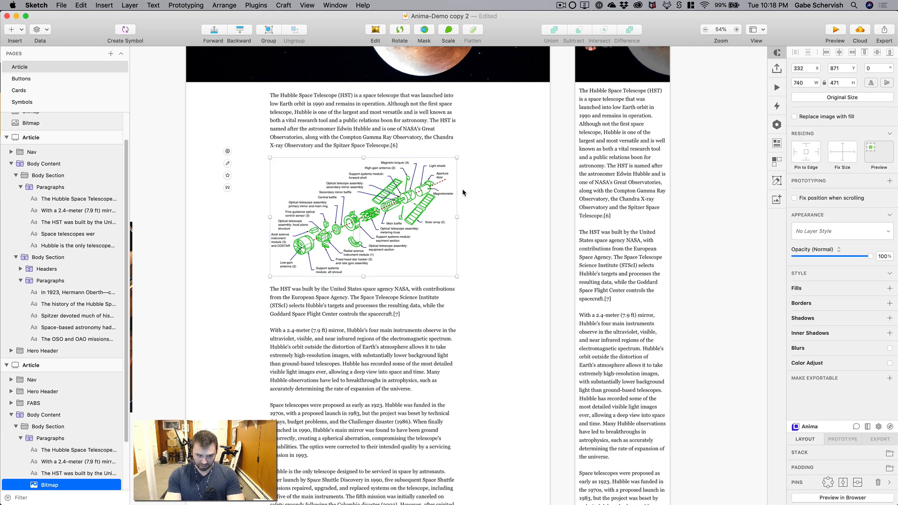
scroll(507, 174, right, 2)
click(537, 260)
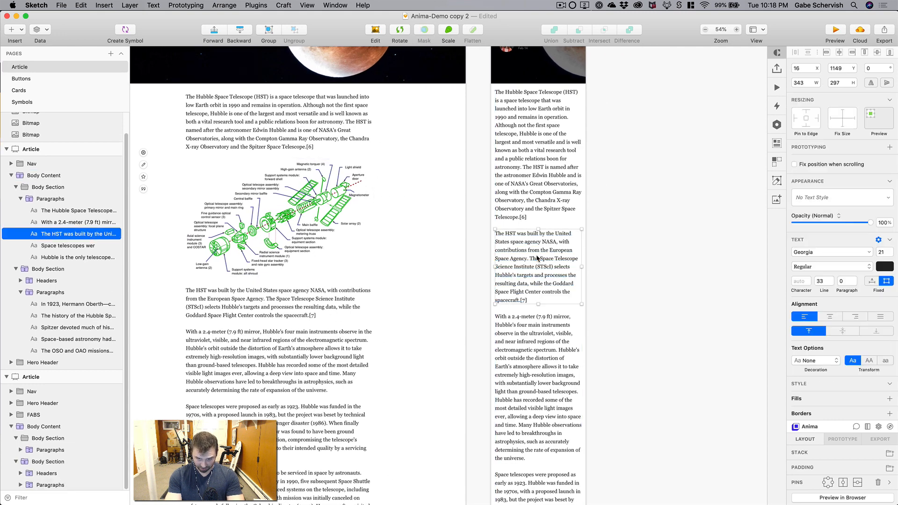
key(super+v)
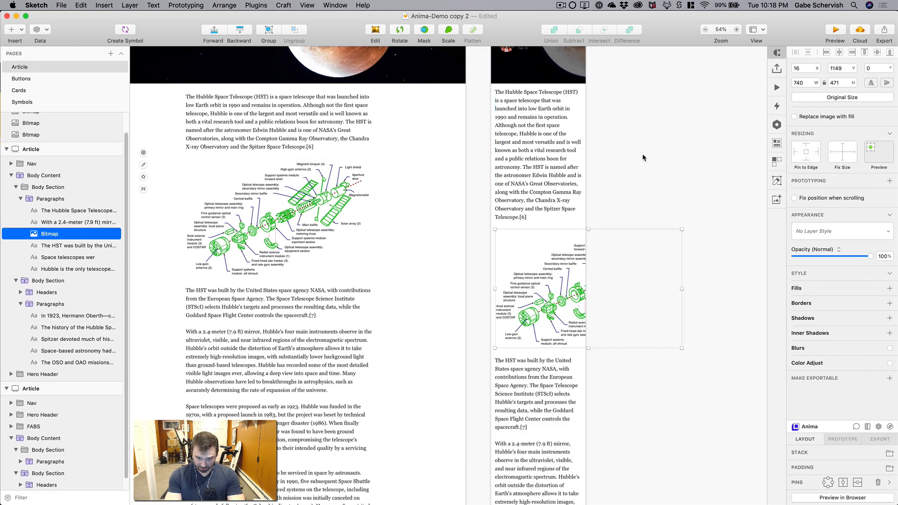
Set the mobile telescope diagram's width to 343 px, keeping its proportions.
click(516, 177)
click(516, 277)
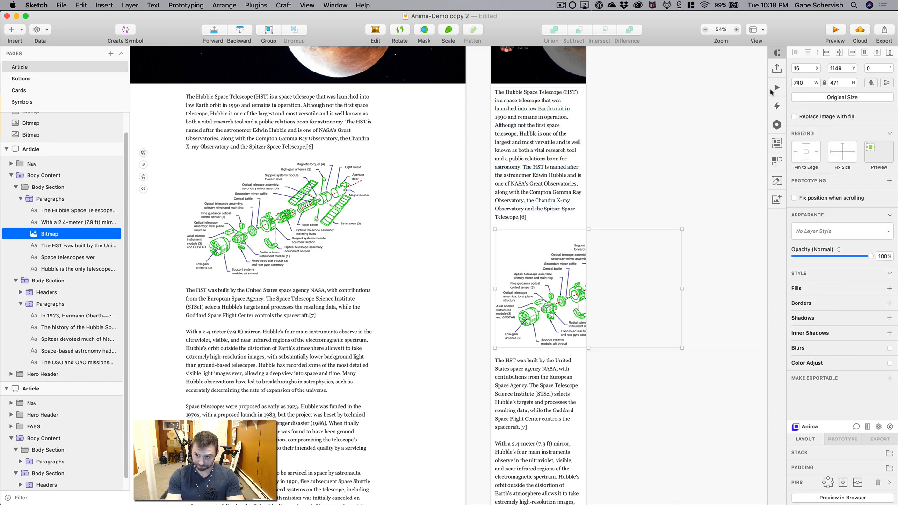
click(797, 83)
text(34)
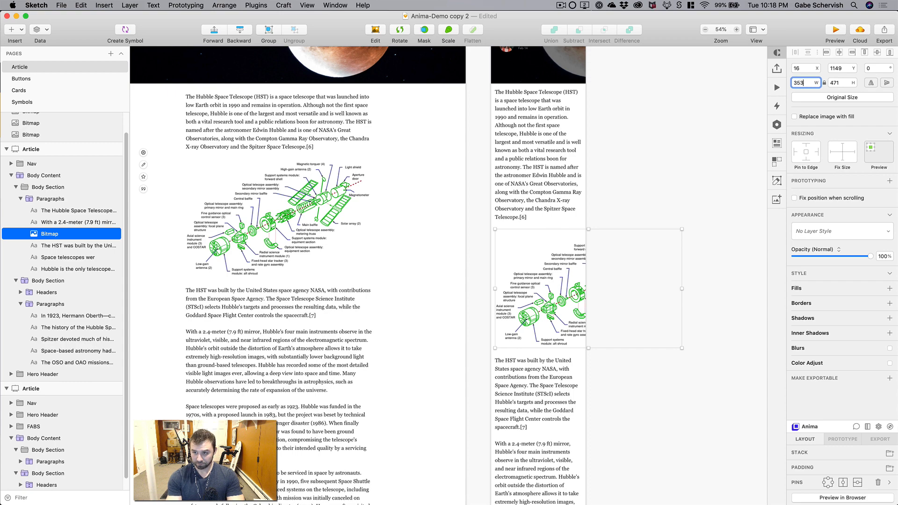
text(0)
key(Return)
click(630, 284)
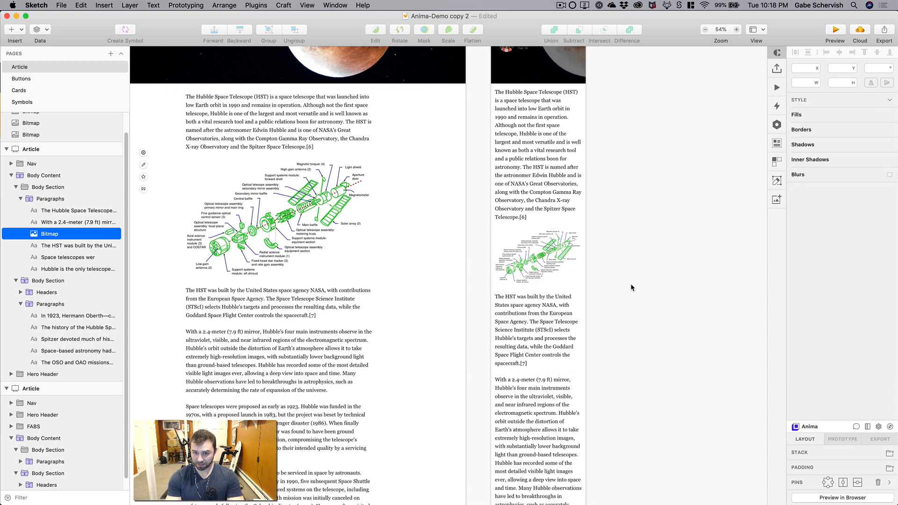
Copy the desktop astronaut photo into the mobile article's second section, above the paragraph starting "The history of the Hubble Space Telescope".
scroll(493, 273, down, 10)
click(507, 243)
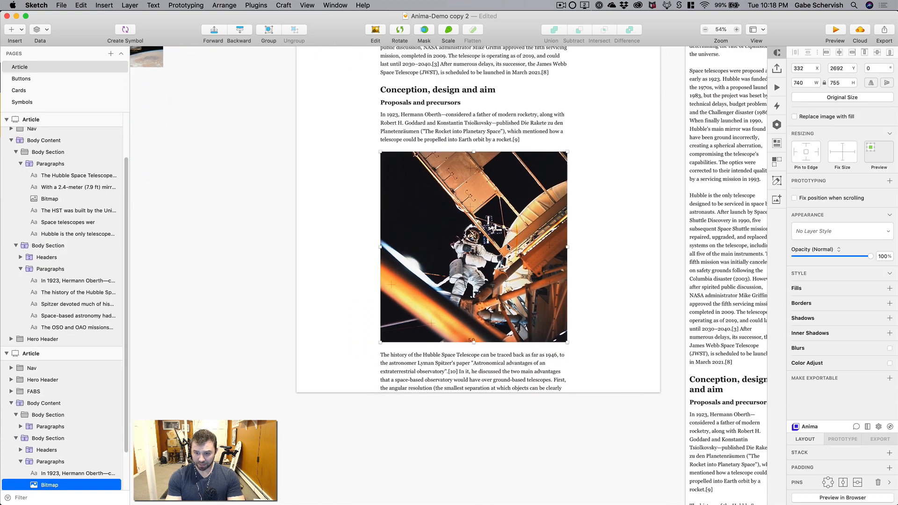
scroll(507, 243, right, 3)
scroll(506, 242, down, 15)
click(566, 210)
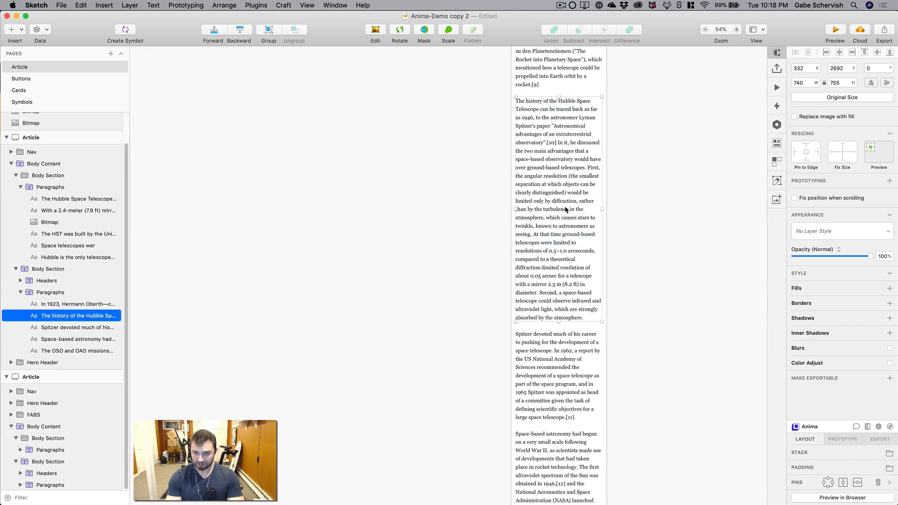
key(super+v)
Set the mobile astronaut photo's width to 343 px, keeping its proportions.
click(802, 83)
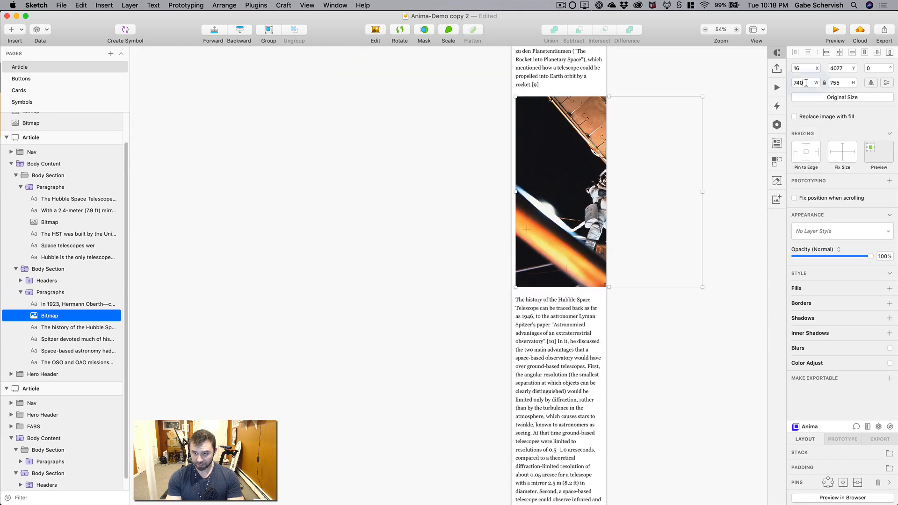
text(343)
key(Return)
click(661, 170)
Preview the mobile Article artboard and examine how the hero, diagram and paragraphs scroll, and close the preview.
scroll(660, 170, up, 5)
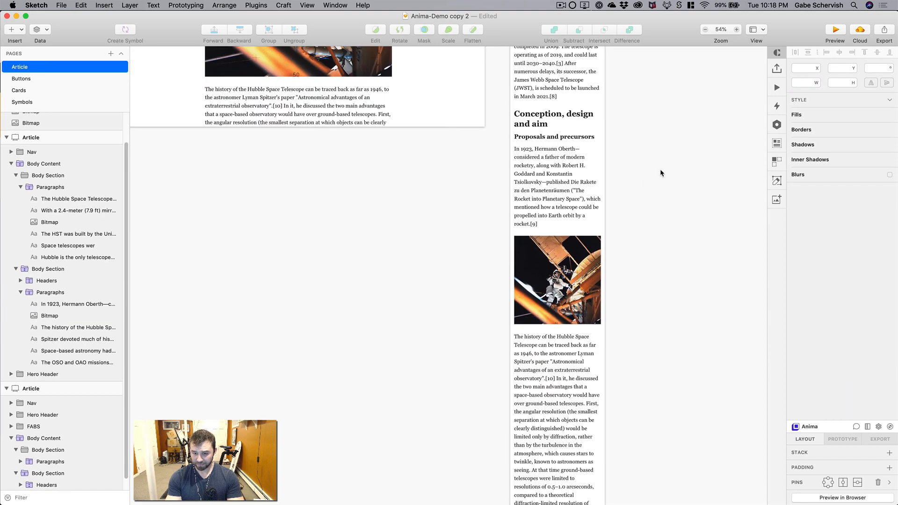
scroll(660, 169, right, 2)
key(super+minus)
scroll(657, 169, up, 10)
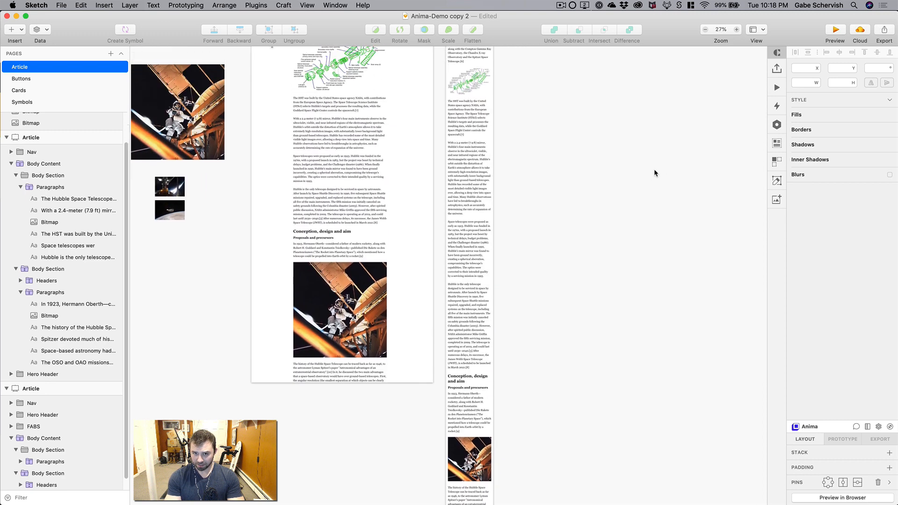
scroll(653, 170, up, 3)
click(455, 96)
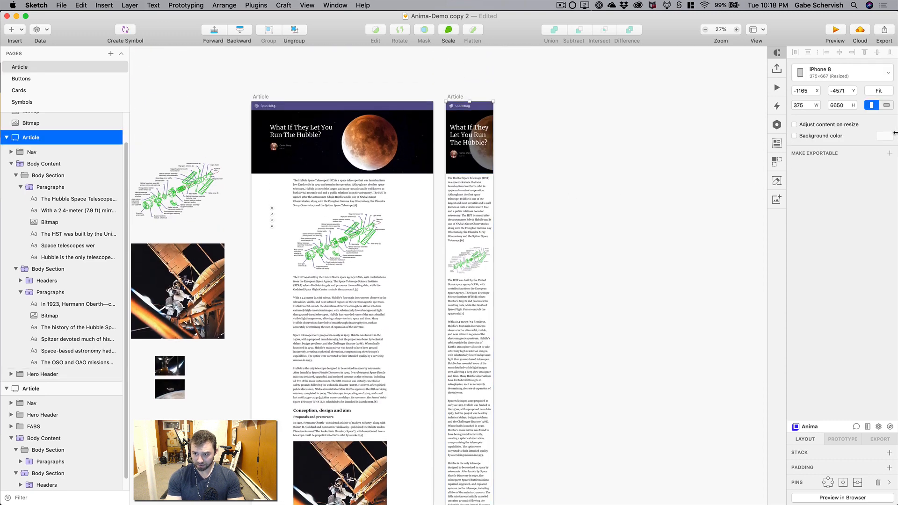
click(835, 29)
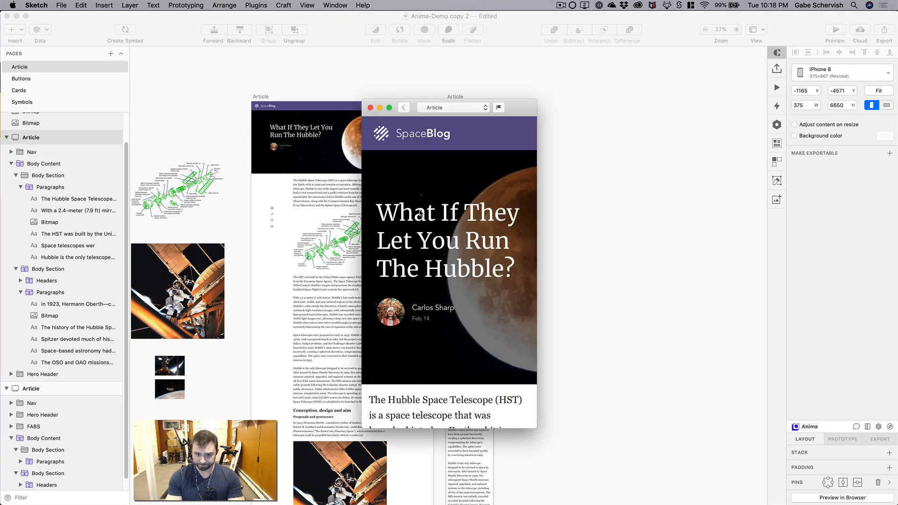
scroll(426, 221, down, 5)
scroll(426, 221, down, 15)
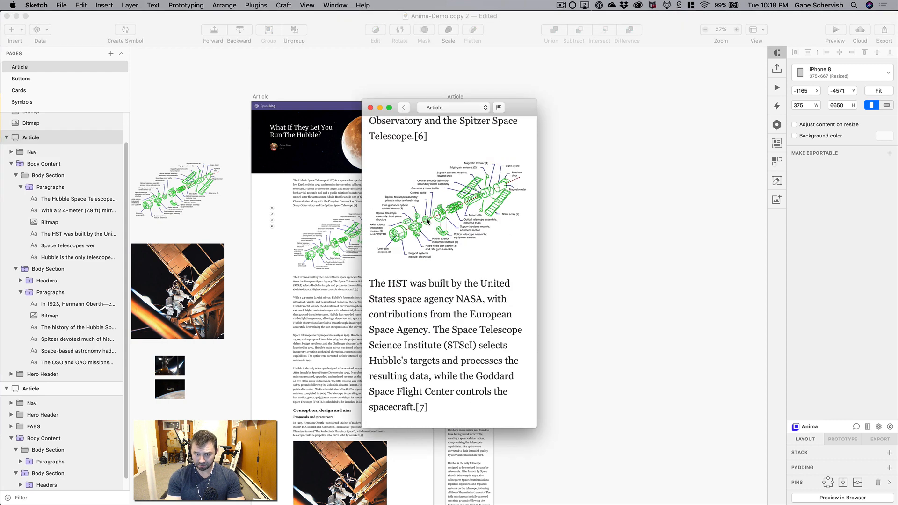
scroll(427, 221, down, 15)
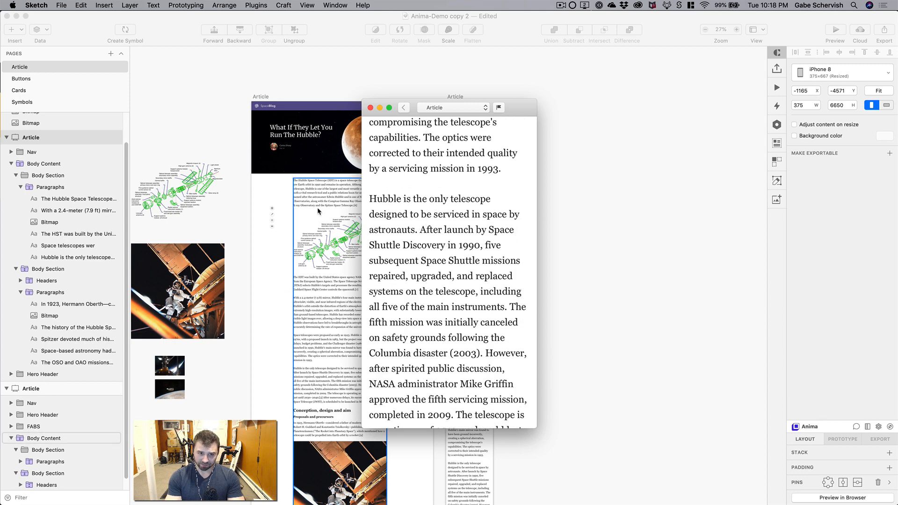
click(370, 108)
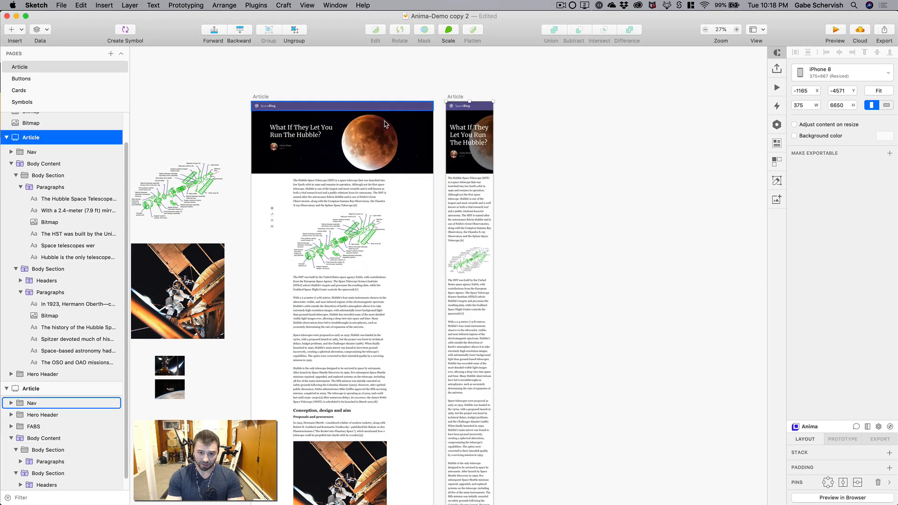
Duplicate the telescope diagram twice in the mobile article to test how the stacked content below reflows.
click(550, 264)
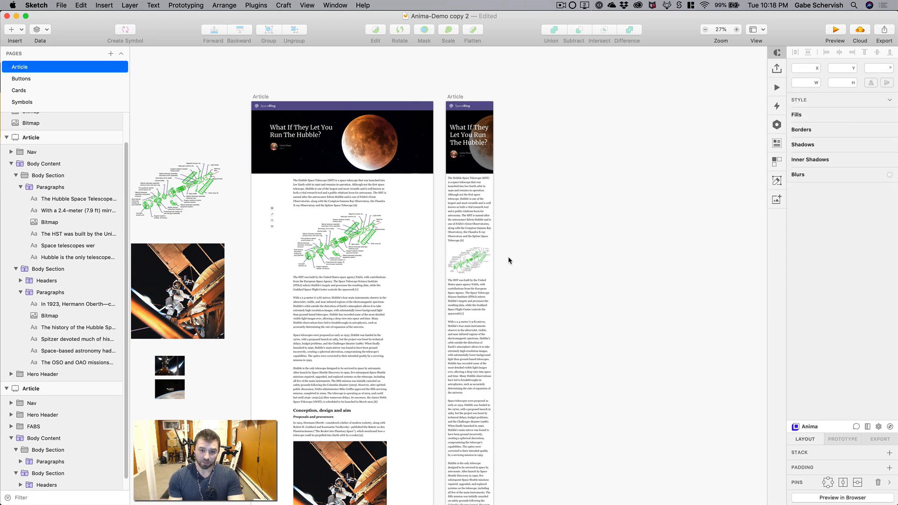
click(458, 294)
scroll(459, 281, down, 3)
click(465, 219)
key(super+d)
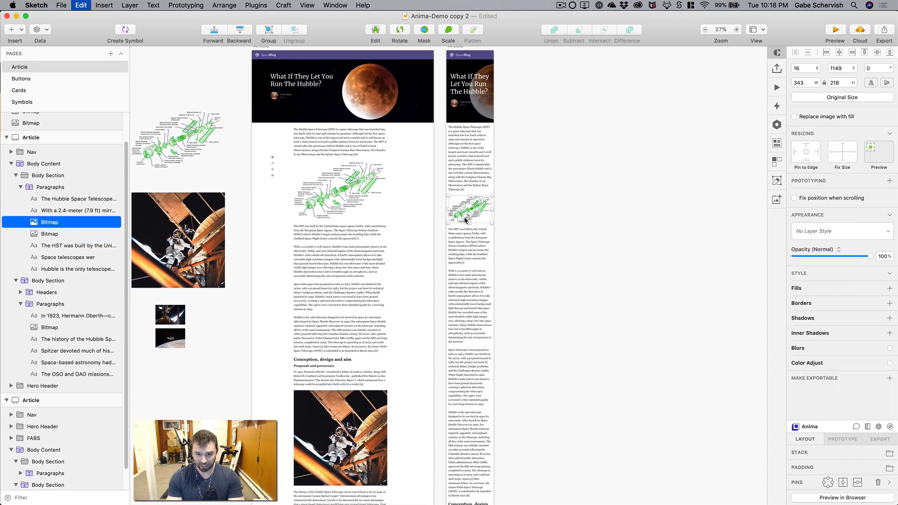
key(super+d)
scroll(459, 267, down, 5)
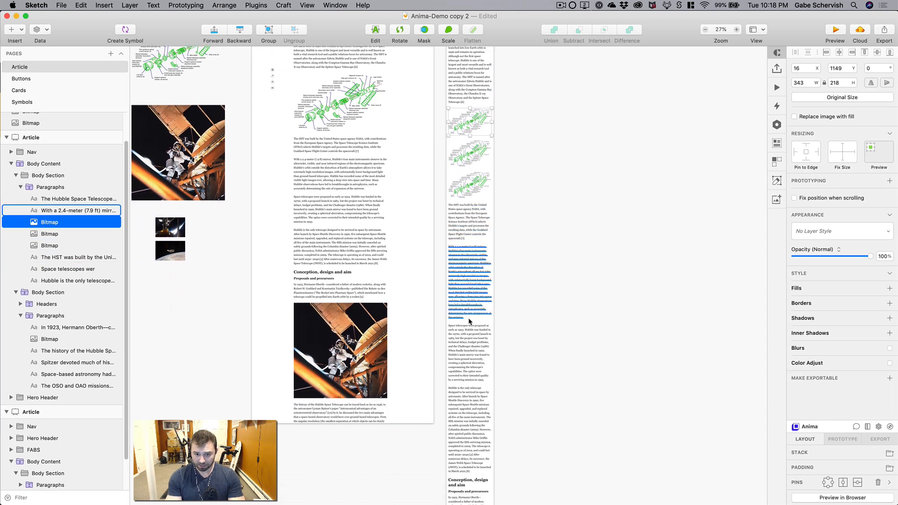
Duplicate the mobile article's "Space telescopes were proposed" paragraph twice within the first section's stack.
click(468, 328)
key(super+d)
key(super+d)
Duplicate the mobile "Conception, design and aim" heading three times within the second section's header stack.
scroll(466, 291, down, 15)
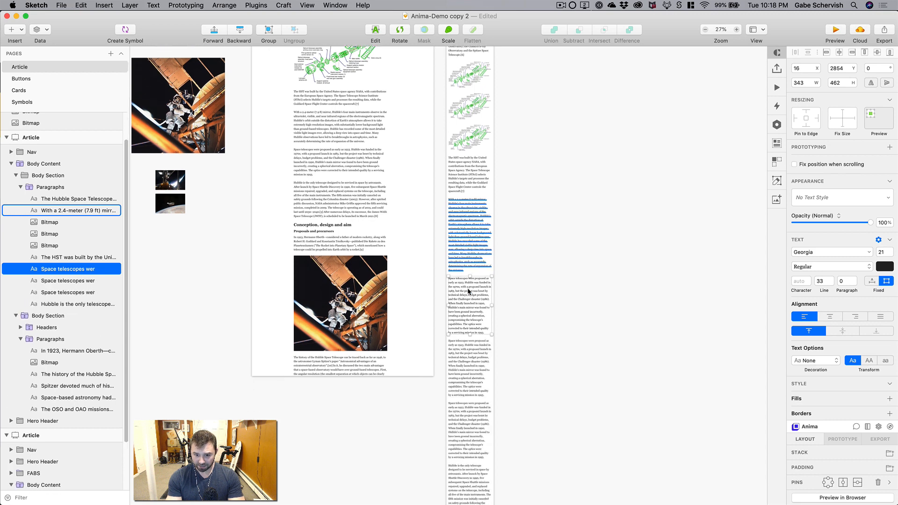
click(462, 248)
key(super+d)
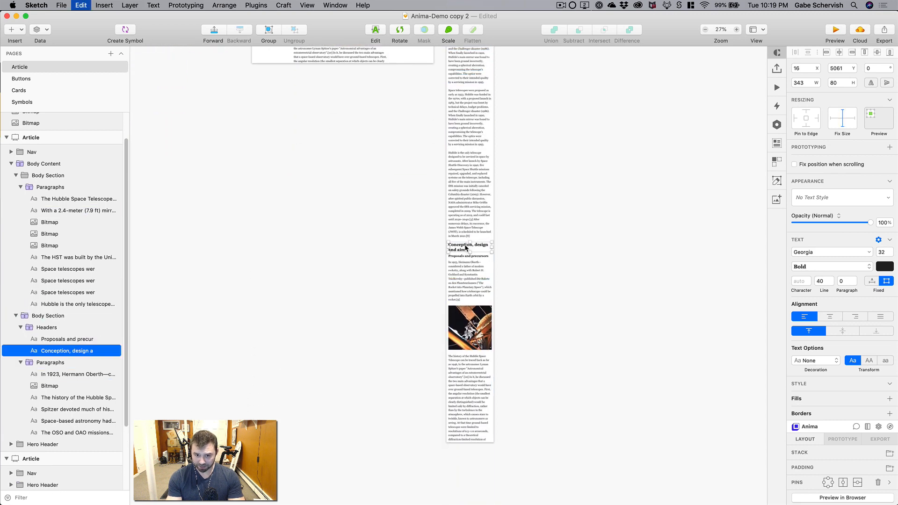
key(super+d)
key(super+d)
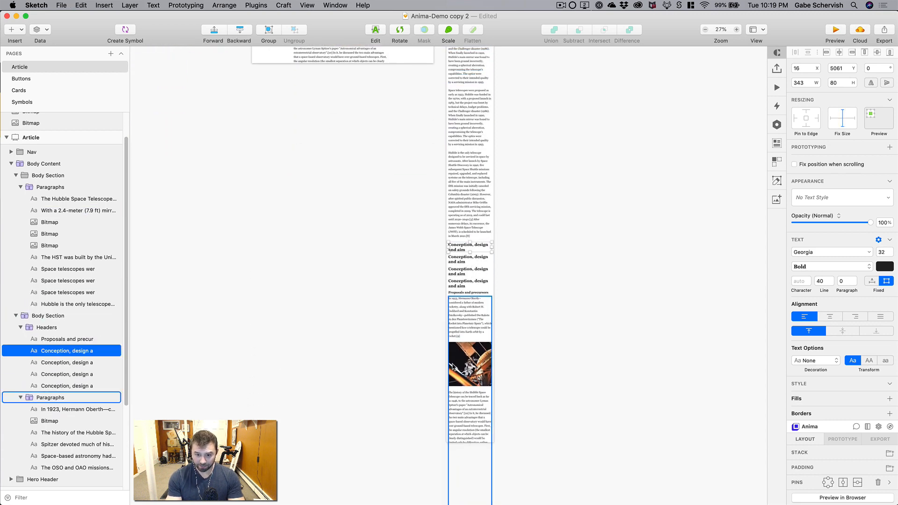
Move the mobile astronaut photo above the paragraph starting "In 1923" in the second section.
click(470, 358)
drag(471, 357, 467, 306)
click(457, 274)
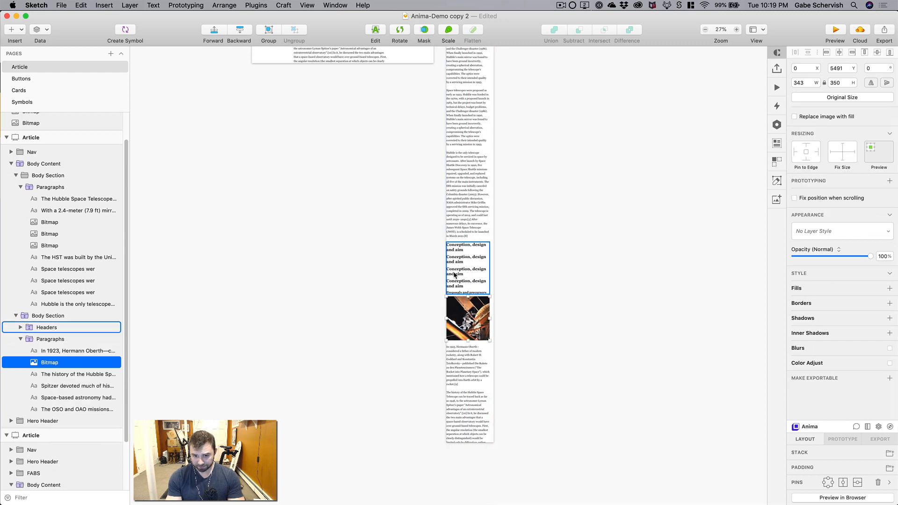
Move the lowest of the three mobile telescope diagrams down between the first two "Space telescopes were proposed" paragraphs and clear the selection.
scroll(566, 318, up, 1)
scroll(566, 318, up, 10)
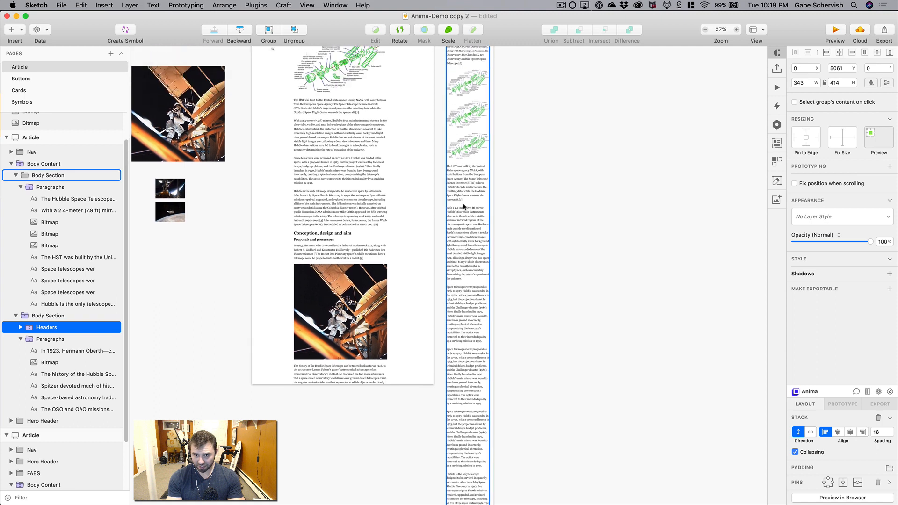
drag(463, 140, 464, 349)
click(575, 312)
scroll(503, 202, up, 5)
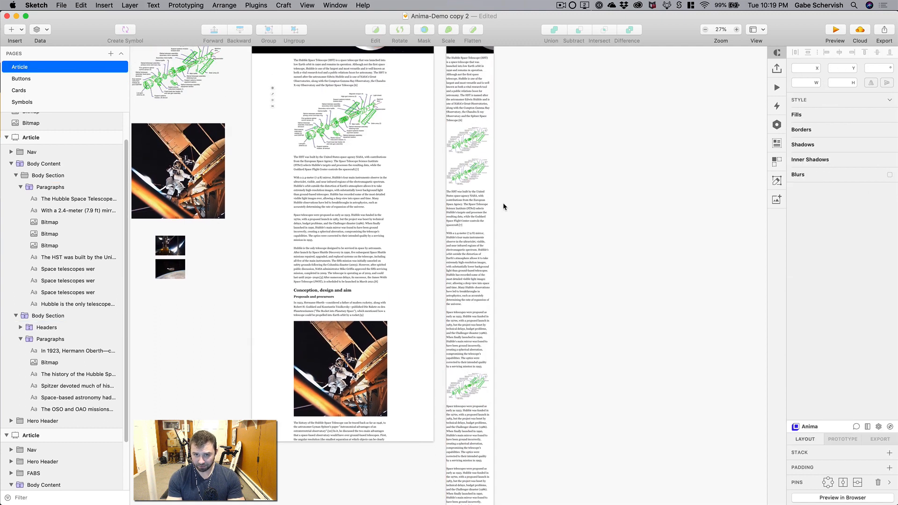
scroll(464, 107, up, 5)
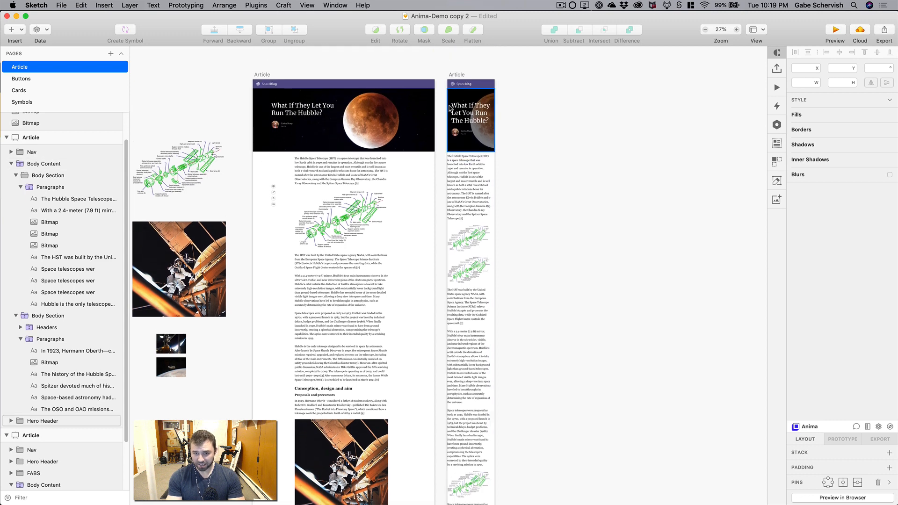